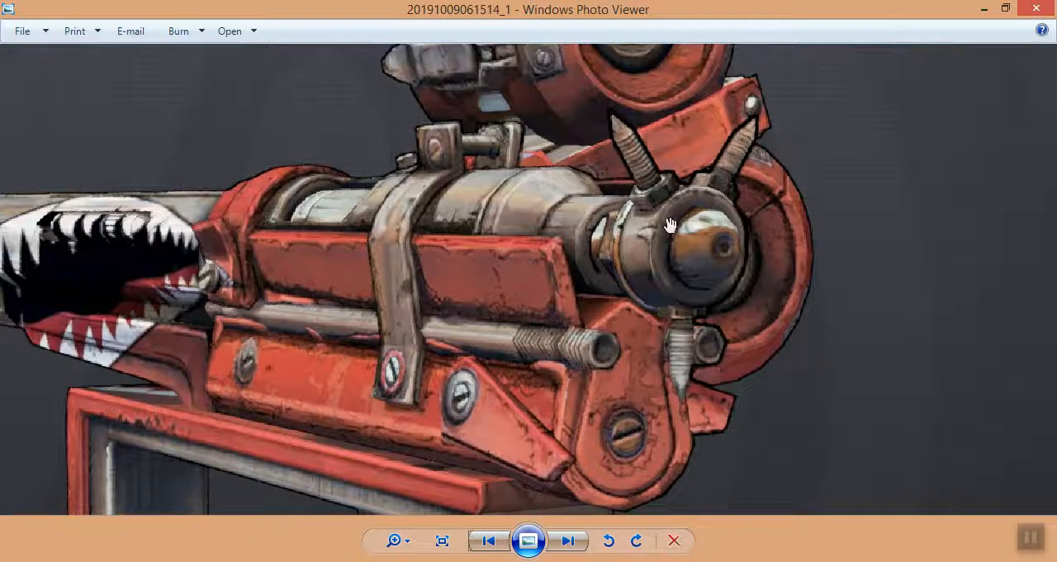
Switch to 3ds Max and create a thin AutoGrid cylinder, about 0.049 m radius and 0.012 m high, on the grey barrel tip's end face.
{"action": "left_click", "coordinate": [986, 10]}
{"action": "middle_click_drag", "start_coordinate": [318, 296], "coordinate": [376, 325], "text": "alt"}
{"action": "scroll", "coordinate": [389, 330], "scroll_direction": "up", "scroll_amount": 5}
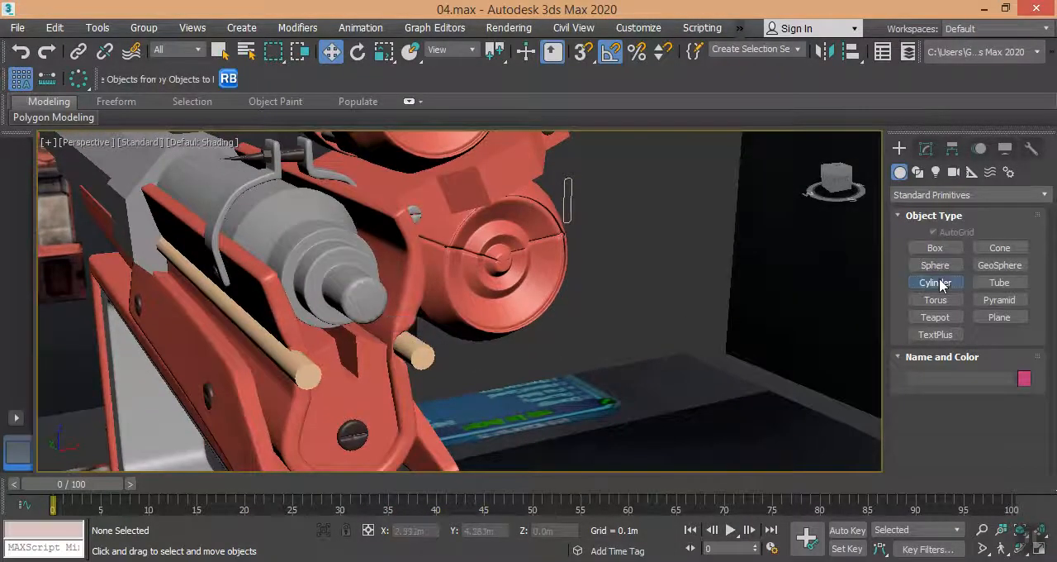
{"action": "left_click", "coordinate": [938, 282]}
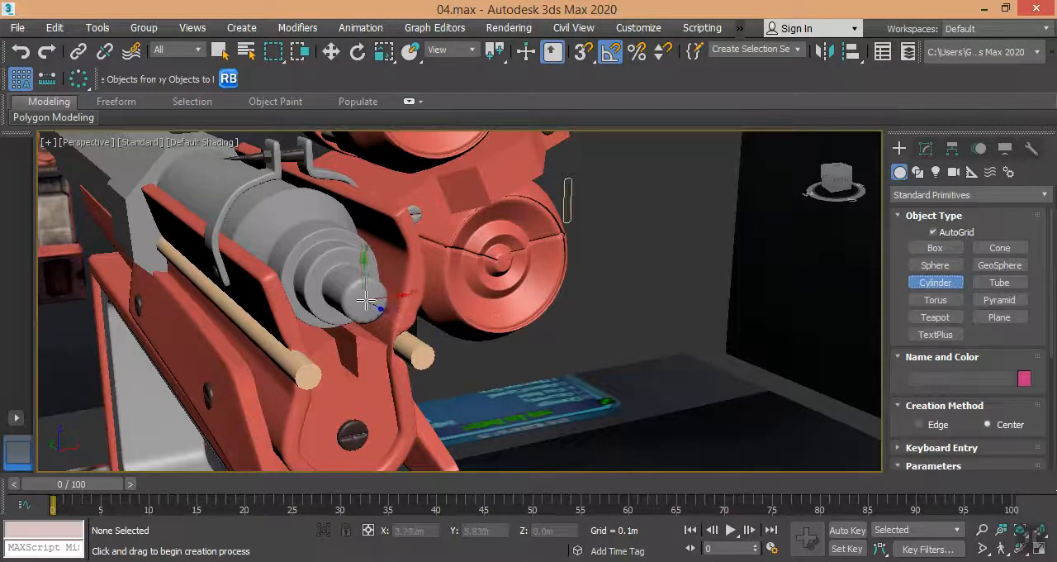
{"action": "left_click_drag", "start_coordinate": [367, 302], "coordinate": [369, 330]}
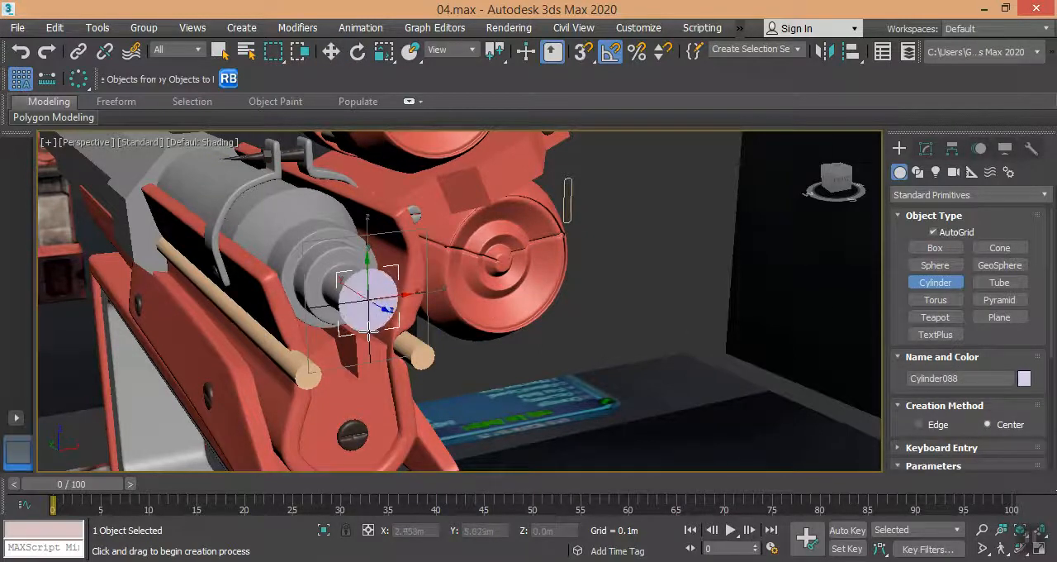
{"action": "left_click", "coordinate": [370, 331]}
Examine the barrel tip's shape on the side reference plane and in the reference picture, then return to the new cylinder.
{"action": "scroll", "coordinate": [418, 345], "scroll_direction": "down", "scroll_amount": 3}
{"action": "scroll", "coordinate": [306, 288], "scroll_direction": "down", "scroll_amount": 5}
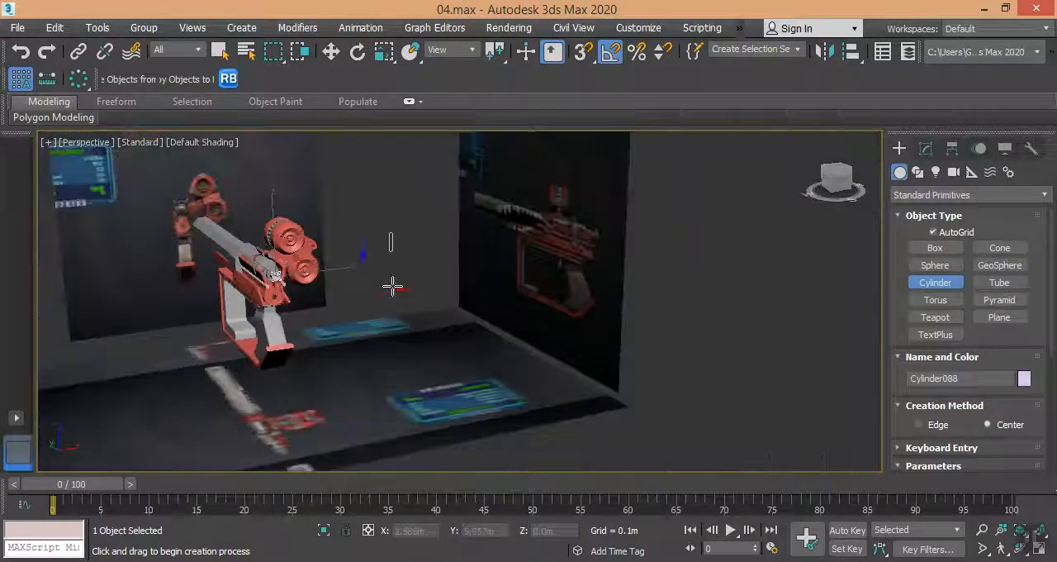
{"action": "scroll", "coordinate": [583, 236], "scroll_direction": "up", "scroll_amount": 6}
{"action": "scroll", "coordinate": [615, 221], "scroll_direction": "up", "scroll_amount": 3}
{"action": "scroll", "coordinate": [615, 223], "scroll_direction": "down", "scroll_amount": 7}
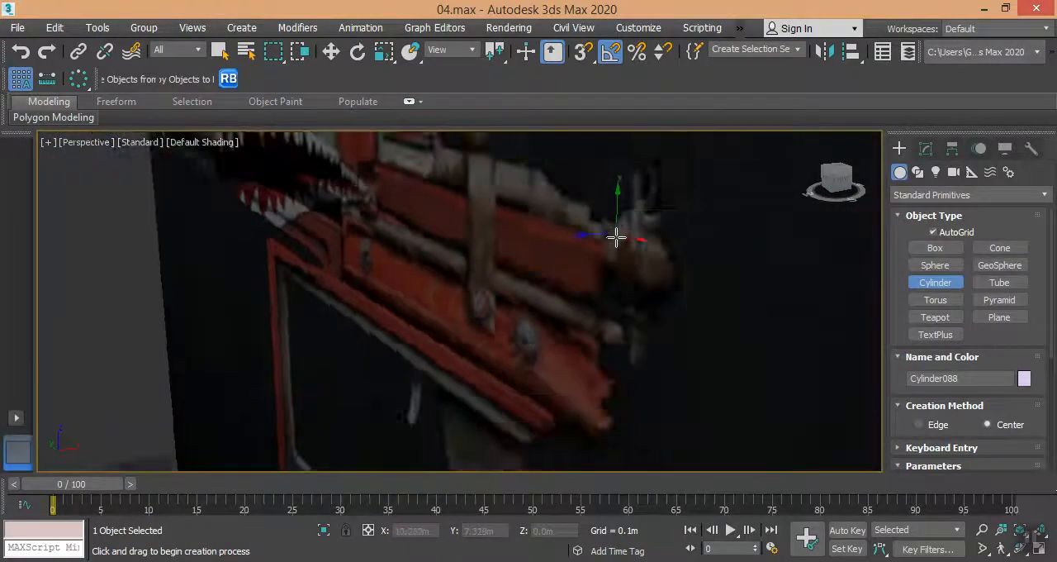
{"action": "middle_click_drag", "start_coordinate": [375, 438], "coordinate": [489, 397]}
{"action": "key", "text": "alt+Tab"}
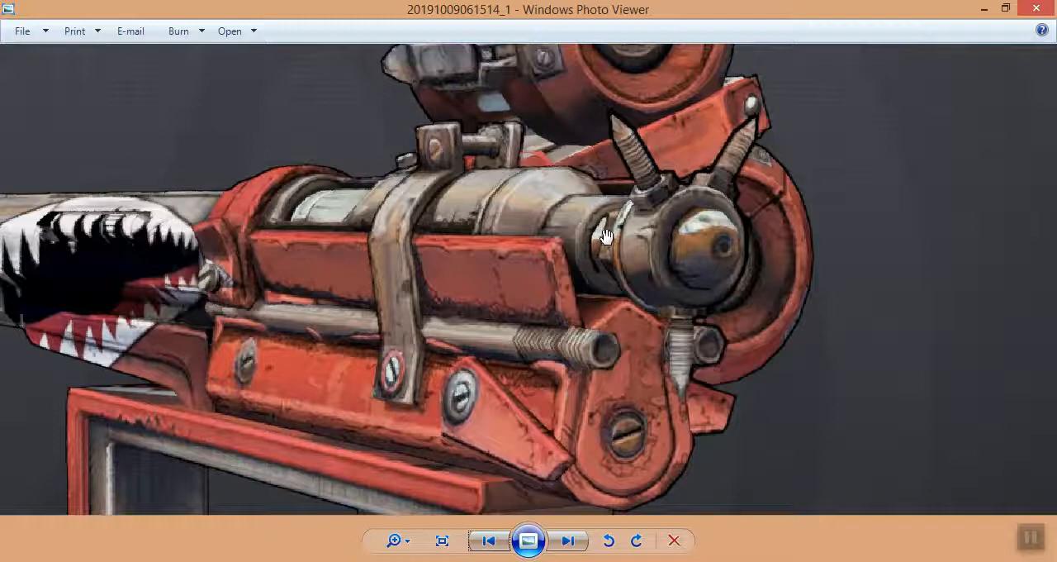
{"action": "left_click", "coordinate": [983, 9]}
{"action": "scroll", "coordinate": [170, 267], "scroll_direction": "up", "scroll_amount": 5}
{"action": "scroll", "coordinate": [170, 267], "scroll_direction": "up", "scroll_amount": 2}
{"action": "middle_click_drag", "start_coordinate": [171, 267], "coordinate": [293, 312]}
{"action": "scroll", "coordinate": [201, 295], "scroll_direction": "up", "scroll_amount": 2}
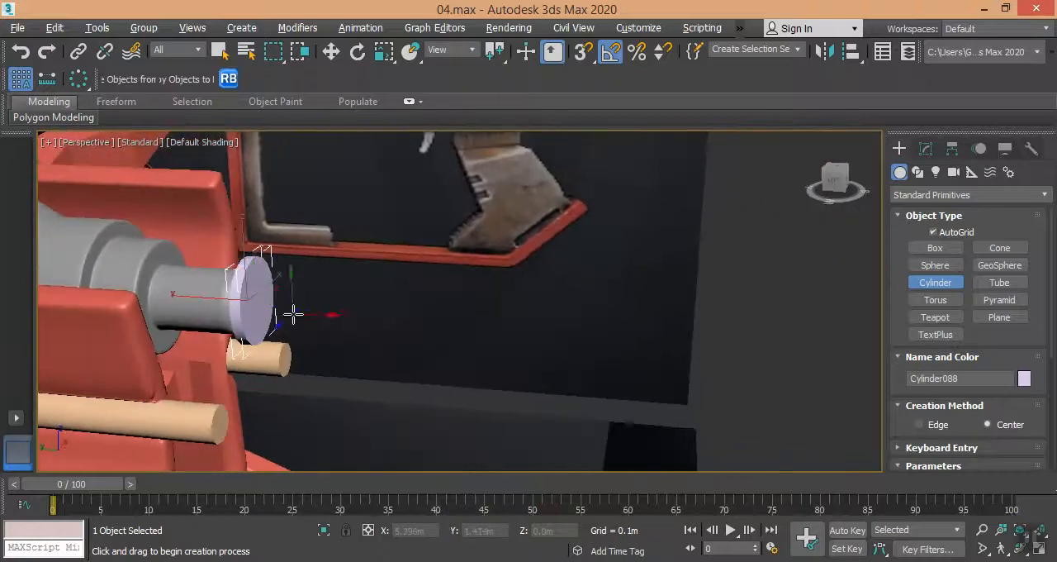
Set the new cylinder's number of sides to 8.
{"action": "left_click", "coordinate": [925, 148]}
{"action": "scroll", "coordinate": [937, 370], "scroll_direction": "down", "scroll_amount": 2}
{"action": "left_click_drag", "start_coordinate": [1026, 360], "coordinate": [1031, 364]}
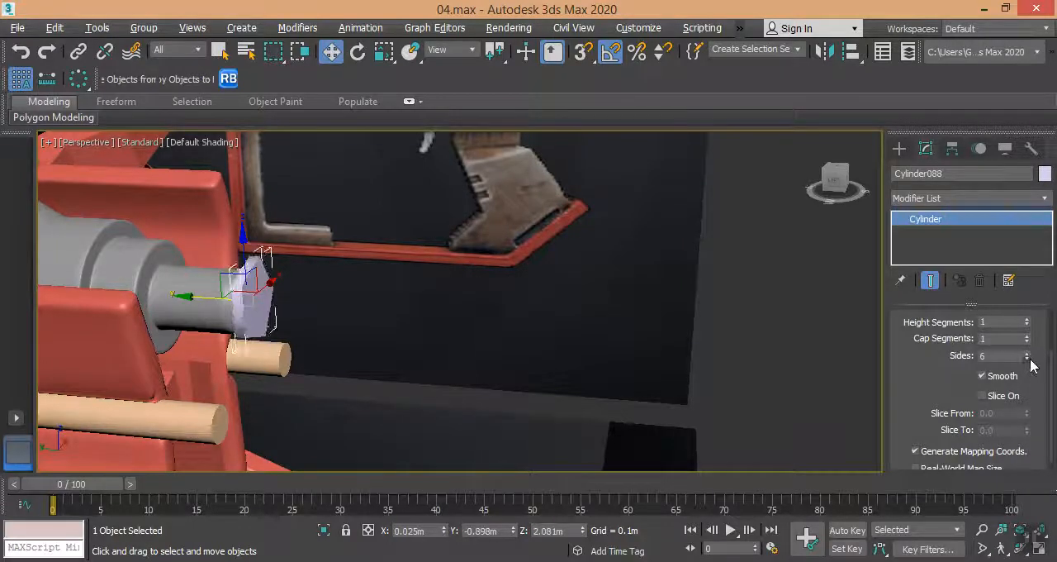
{"action": "left_click", "coordinate": [1028, 352]}
{"action": "left_click", "coordinate": [1027, 352]}
Slide the eight-sided cylinder back over the barrel tip along Y and set its radius to 0.052 m and height to 0.018 m.
{"action": "middle_click_drag", "start_coordinate": [496, 342], "coordinate": [462, 323], "text": "alt"}
{"action": "scroll", "coordinate": [221, 316], "scroll_direction": "up", "scroll_amount": 6}
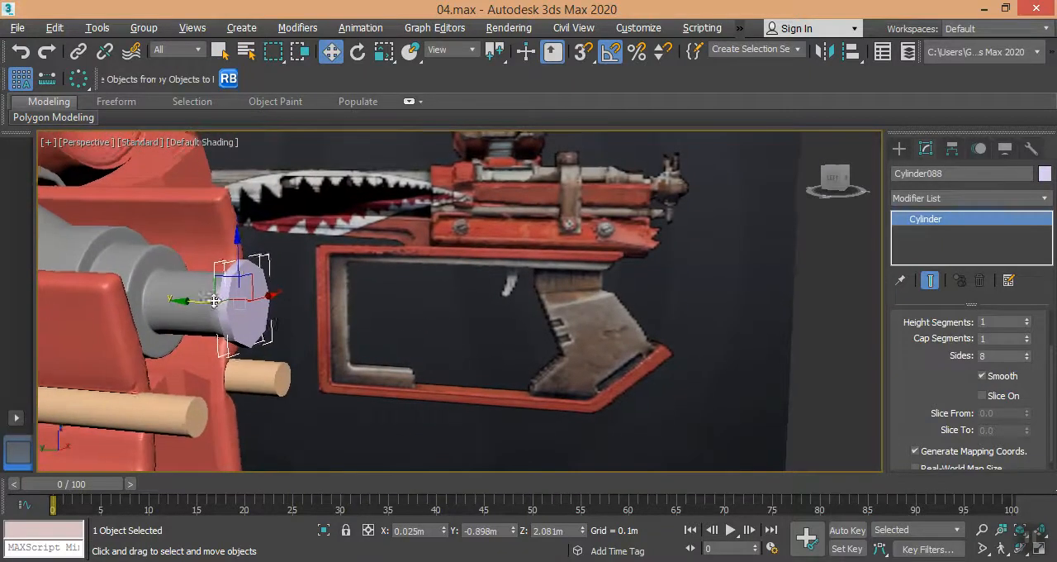
{"action": "mouse_move", "coordinate": [215, 302]}
{"action": "left_mouse_down"}
{"action": "mouse_move", "coordinate": [172, 300]}
{"action": "mouse_move", "coordinate": [203, 302]}
{"action": "left_mouse_up"}
{"action": "scroll", "coordinate": [968, 372], "scroll_direction": "up", "scroll_amount": 3}
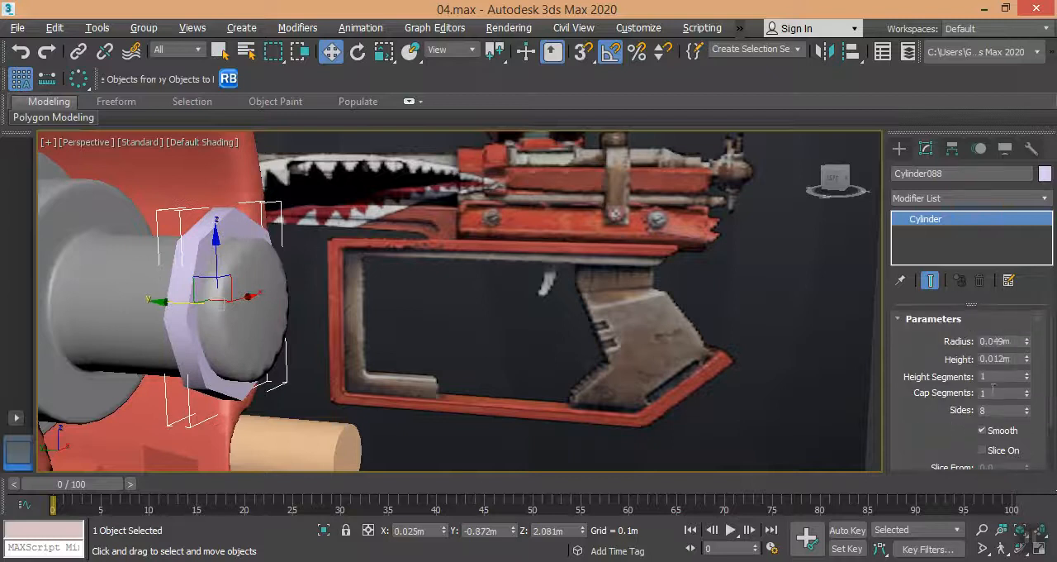
{"action": "left_click_drag", "start_coordinate": [1027, 345], "coordinate": [1028, 318]}
Copy the eight-sided cylinder outward along Y and give the copy a 0.055 m radius, 0.011 m height and 22 sides.
{"action": "left_click_drag", "start_coordinate": [174, 304], "coordinate": [205, 303], "text": "shift"}
{"action": "left_click", "coordinate": [555, 362]}
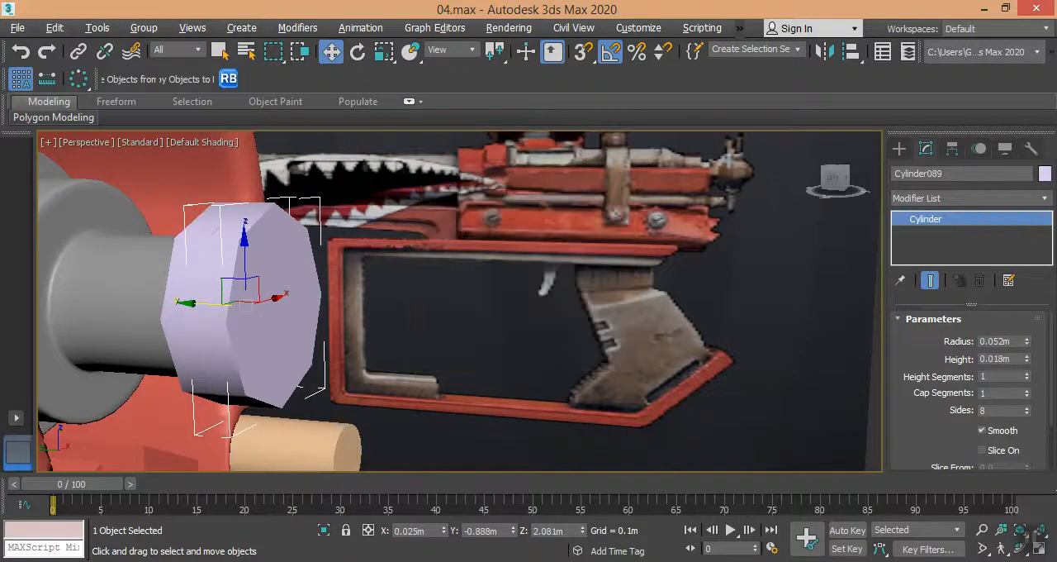
{"action": "left_click_drag", "start_coordinate": [1029, 340], "coordinate": [1028, 351]}
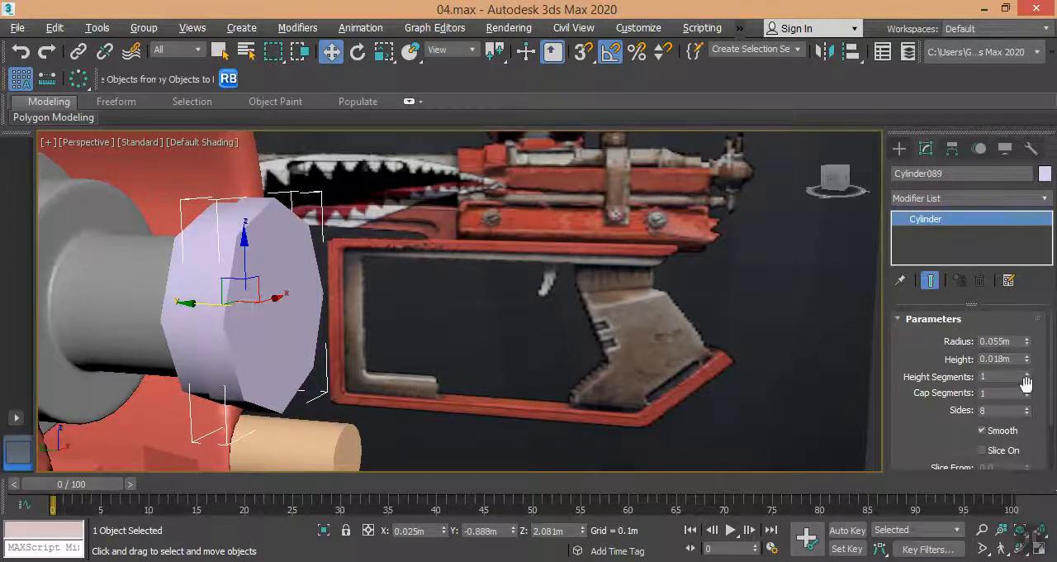
{"action": "left_click_drag", "start_coordinate": [1029, 417], "coordinate": [1029, 405]}
{"action": "left_click_drag", "start_coordinate": [1022, 363], "coordinate": [1026, 382]}
{"action": "middle_click_drag", "start_coordinate": [253, 365], "coordinate": [307, 376], "text": "alt"}
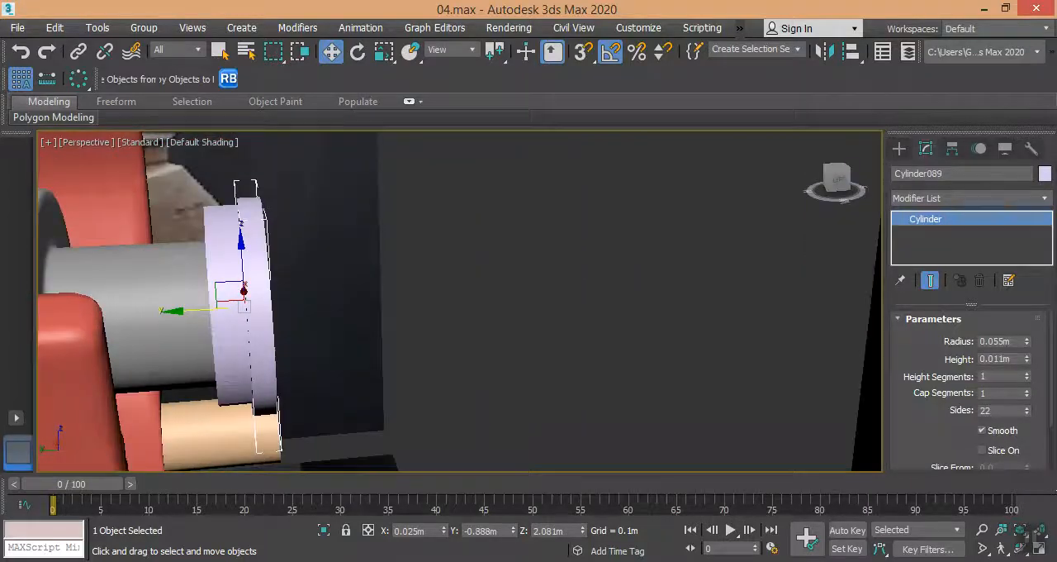
Check the tip against the reference picture and turn off smoothing on the eight-sided cylinder.
{"action": "key", "text": "alt+Tab"}
{"action": "key", "text": "alt+Tab"}
{"action": "middle_click_drag", "start_coordinate": [331, 312], "coordinate": [219, 310], "text": "alt"}
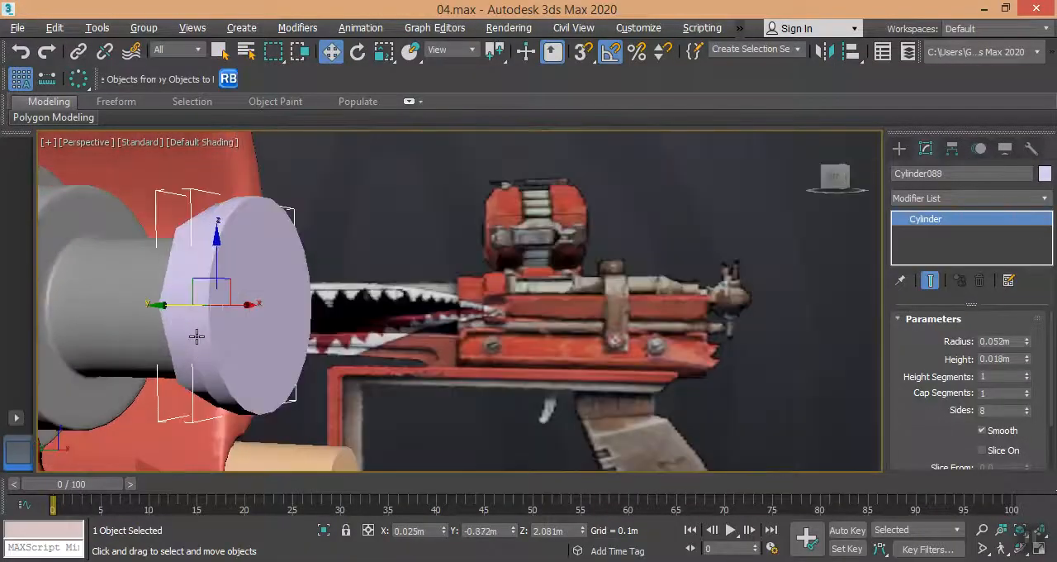
{"action": "left_click", "coordinate": [983, 430]}
Set the 22-sided collar cylinder's radius to 0.057 m and height to 0.01 m.
{"action": "middle_click_drag", "start_coordinate": [203, 313], "coordinate": [260, 300], "text": "alt"}
{"action": "left_click", "coordinate": [260, 300]}
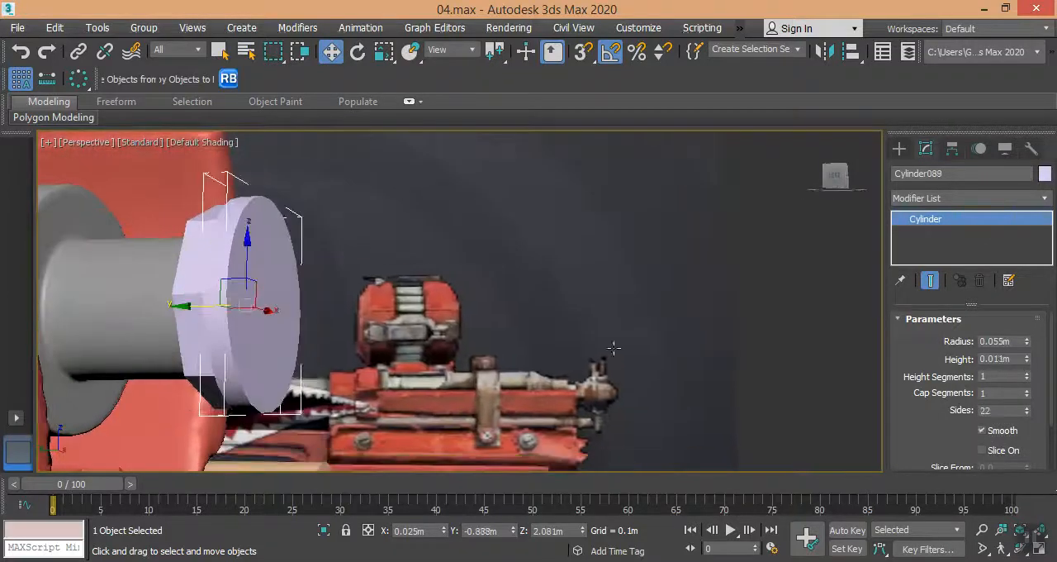
{"action": "left_click_drag", "start_coordinate": [1027, 341], "coordinate": [1029, 361]}
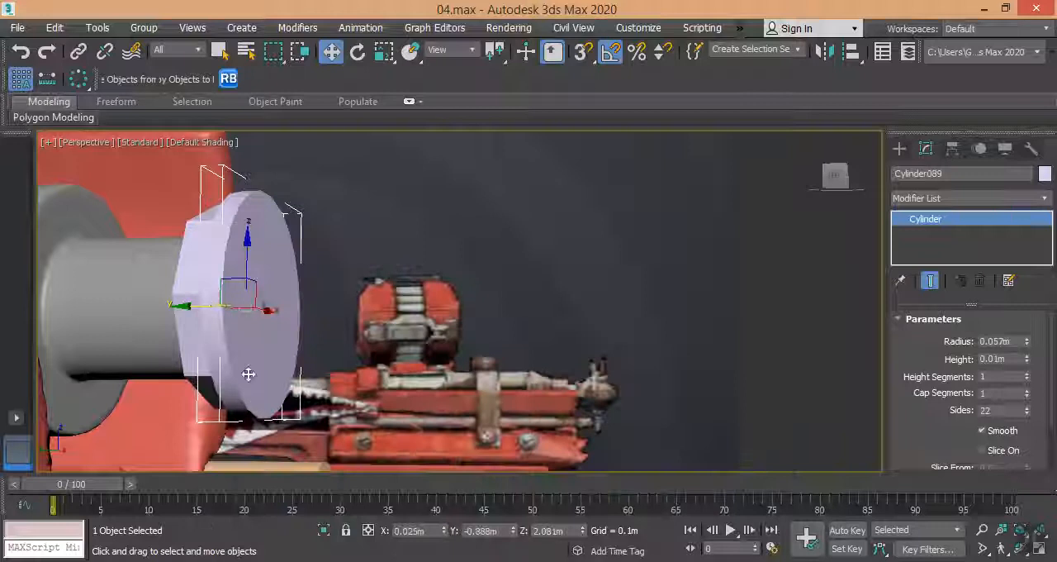
Make one copy of the collar slightly outward and set its radius to 0.053 m and height to 0.033 m, checking the reference picture.
{"action": "left_click_drag", "start_coordinate": [248, 374], "coordinate": [257, 375], "text": "shift"}
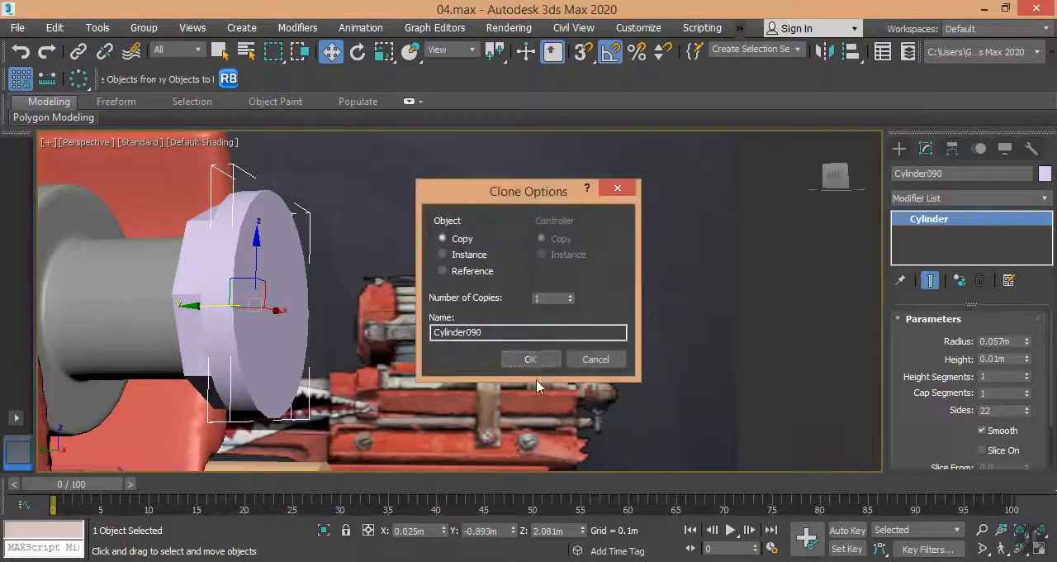
{"action": "left_click", "coordinate": [530, 359]}
{"action": "left_click_drag", "start_coordinate": [1027, 342], "coordinate": [1035, 173]}
{"action": "key", "text": "alt+Tab"}
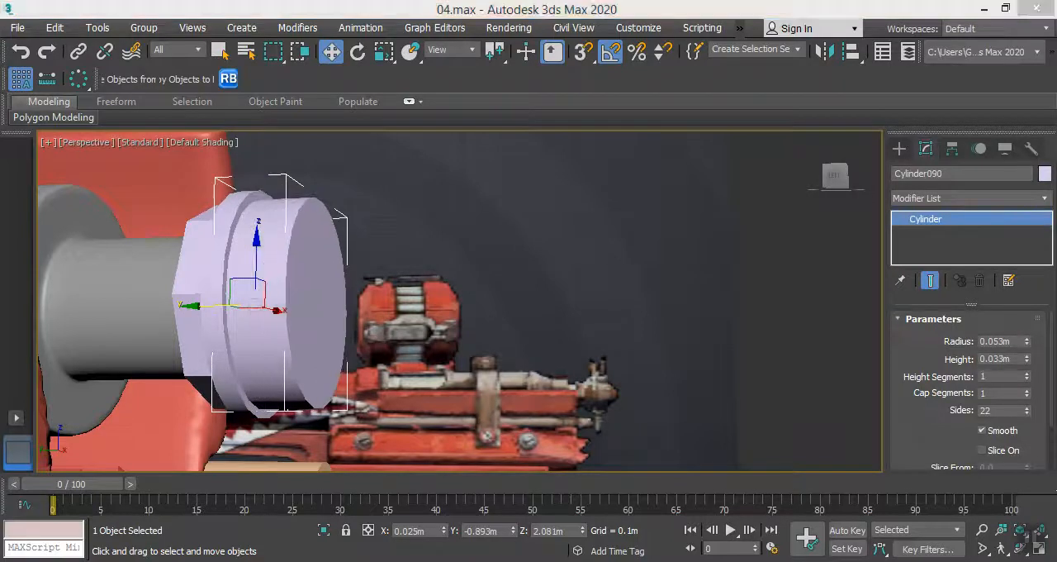
{"action": "key", "text": "alt+Tab"}
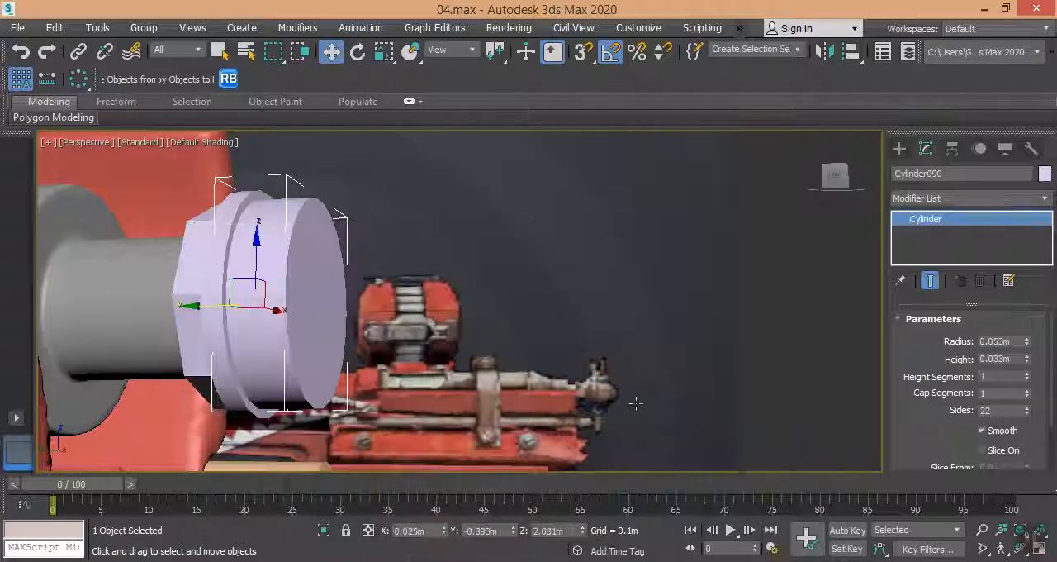
Create a sphere of about 0.037 m radius at the middle of the front cylinder's end face.
{"action": "left_click", "coordinate": [900, 149]}
{"action": "left_click", "coordinate": [939, 266]}
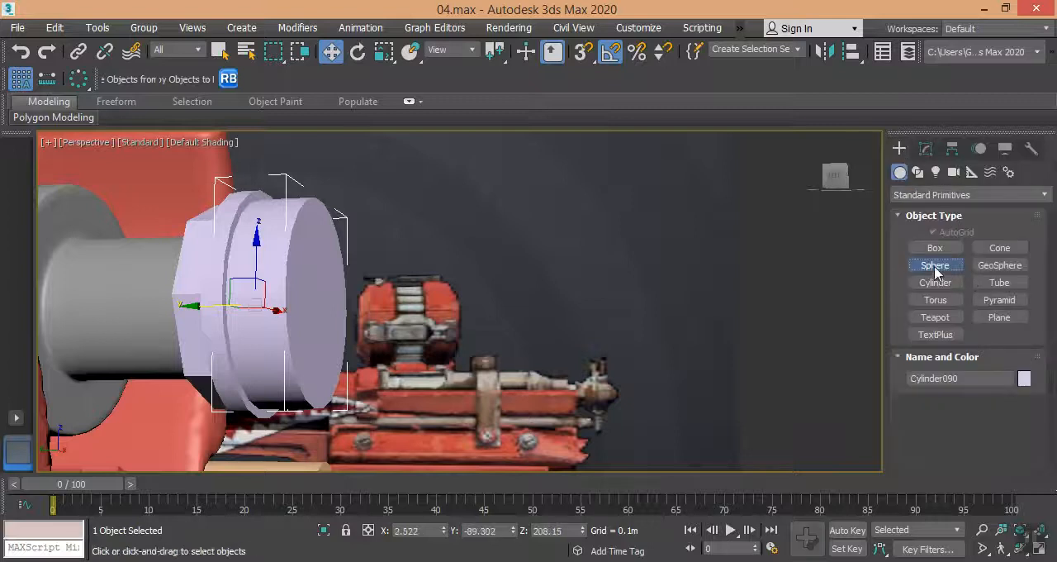
{"action": "middle_click_drag", "start_coordinate": [531, 383], "coordinate": [487, 381], "text": "alt"}
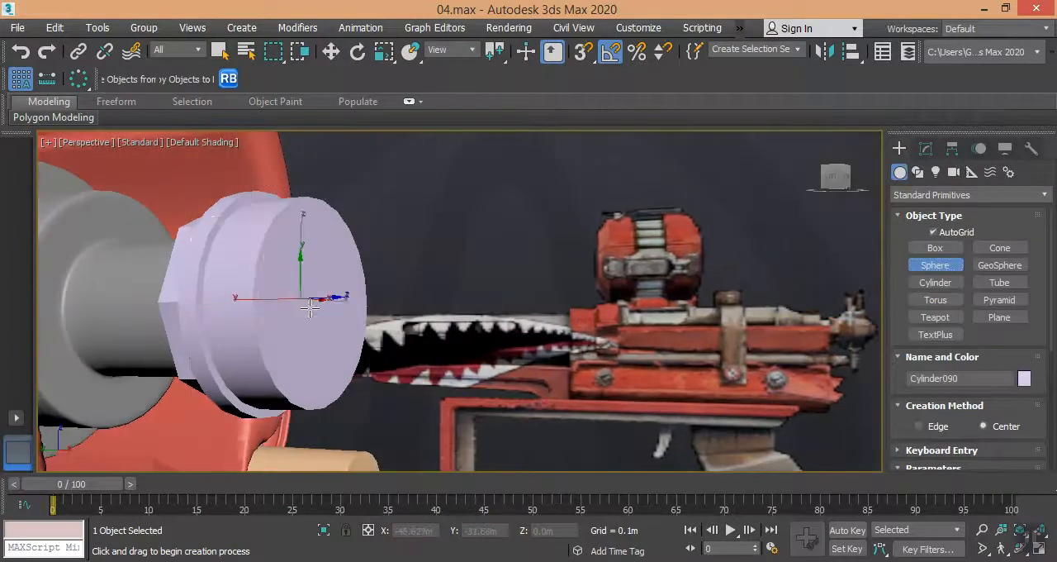
{"action": "left_click_drag", "start_coordinate": [300, 299], "coordinate": [333, 262]}
Enable pivot snapping and move the sphere so its pivot coincides with the front cylinder's pivot.
{"action": "key", "text": "w"}
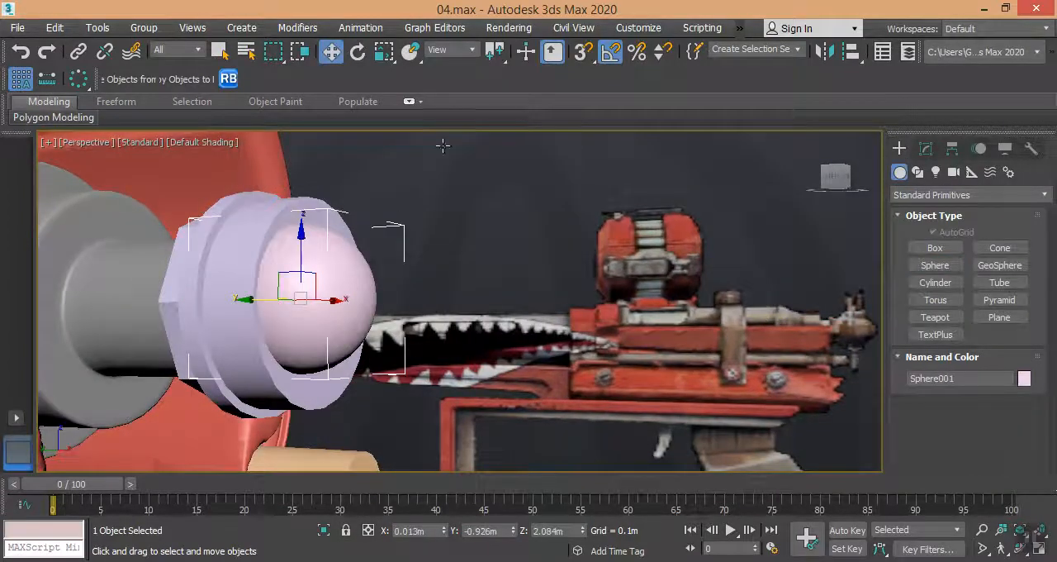
{"action": "right_click", "coordinate": [582, 55]}
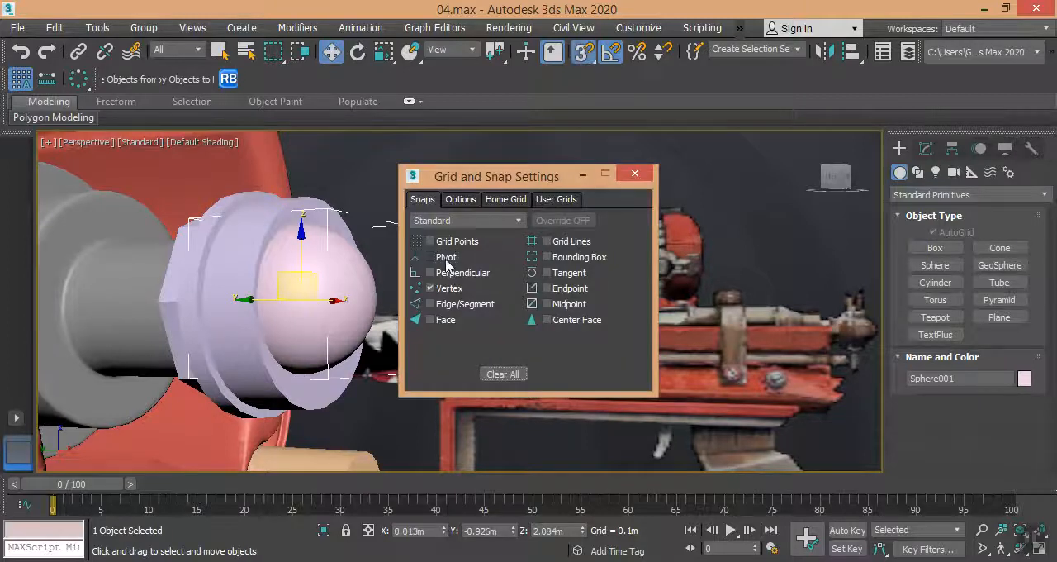
{"action": "left_click", "coordinate": [635, 173]}
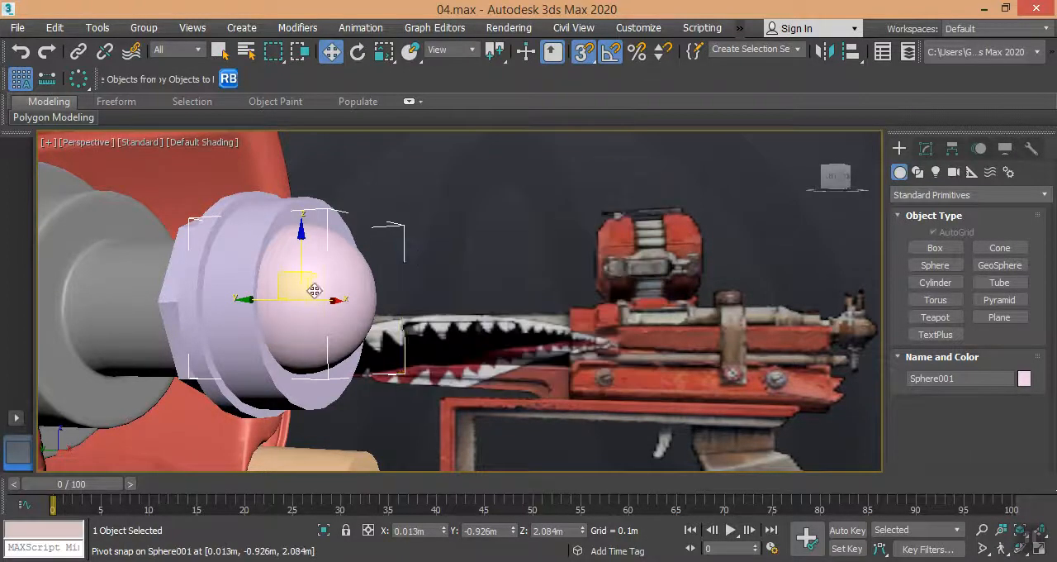
{"action": "left_click_drag", "start_coordinate": [300, 292], "coordinate": [292, 245]}
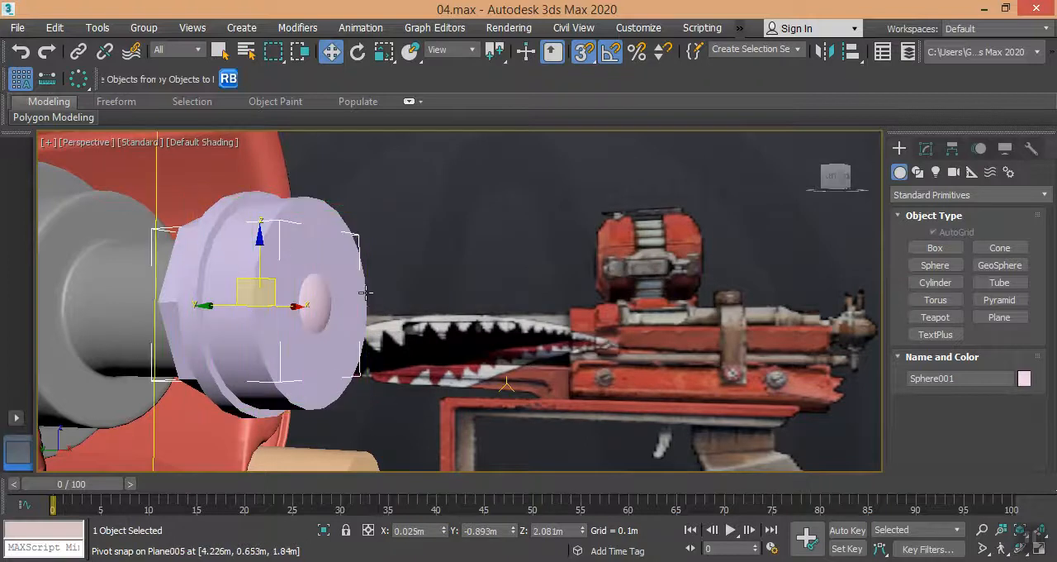
Turn snapping off, move the sphere outward along Y to about -0.922 m, and compare it with the reference picture.
{"action": "key", "text": "s"}
{"action": "left_click_drag", "start_coordinate": [236, 306], "coordinate": [275, 306]}
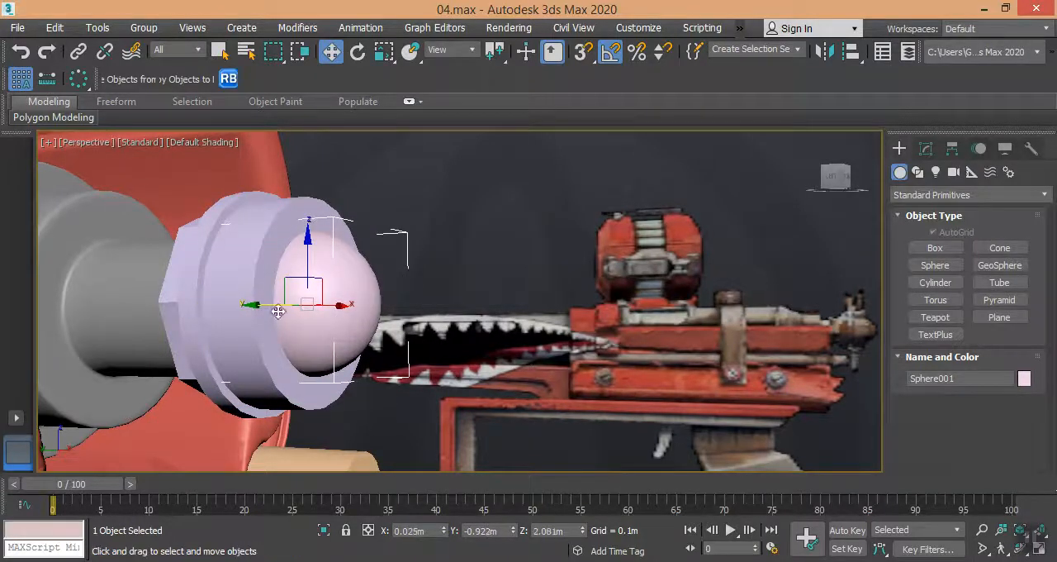
{"action": "key", "text": "alt+Tab"}
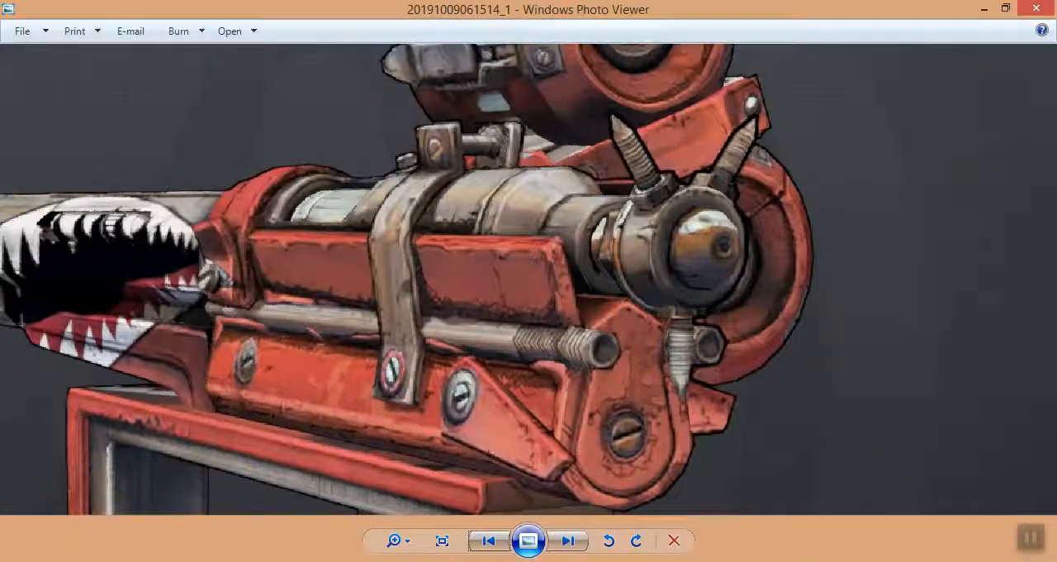
{"action": "key", "text": "alt+Tab"}
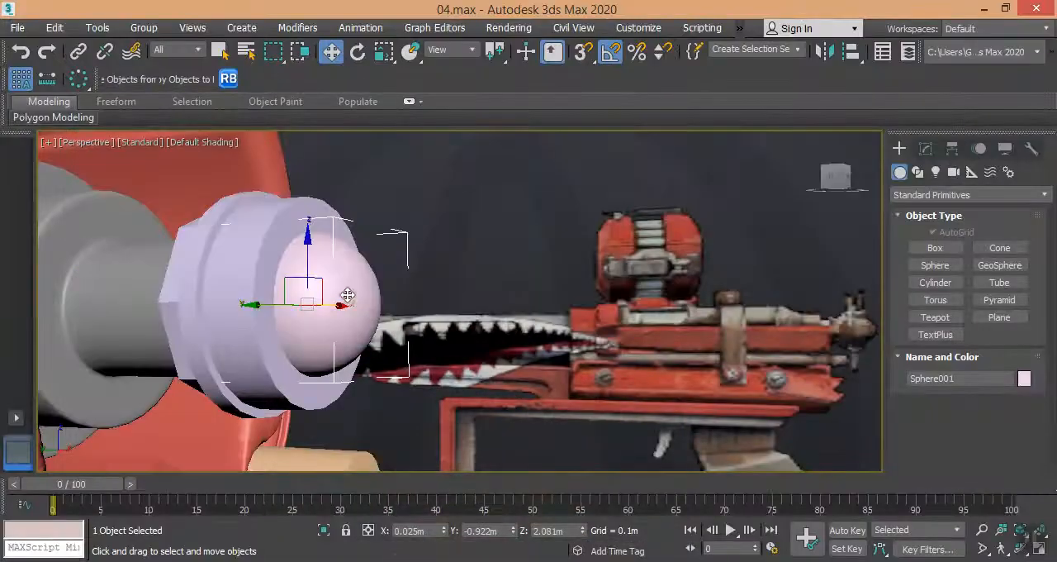
Display edged faces and add an Edit Poly modifier to the sphere.
{"action": "key", "text": "F4"}
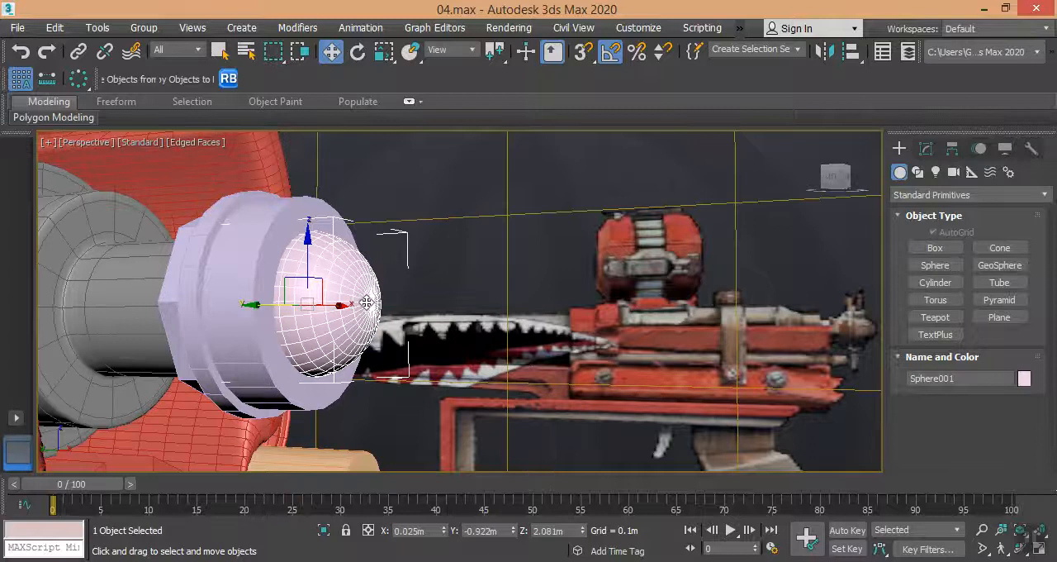
{"action": "scroll", "coordinate": [371, 302], "scroll_direction": "up", "scroll_amount": 5}
{"action": "middle_click_drag", "start_coordinate": [371, 300], "coordinate": [322, 339], "text": "alt"}
{"action": "left_click", "coordinate": [926, 148]}
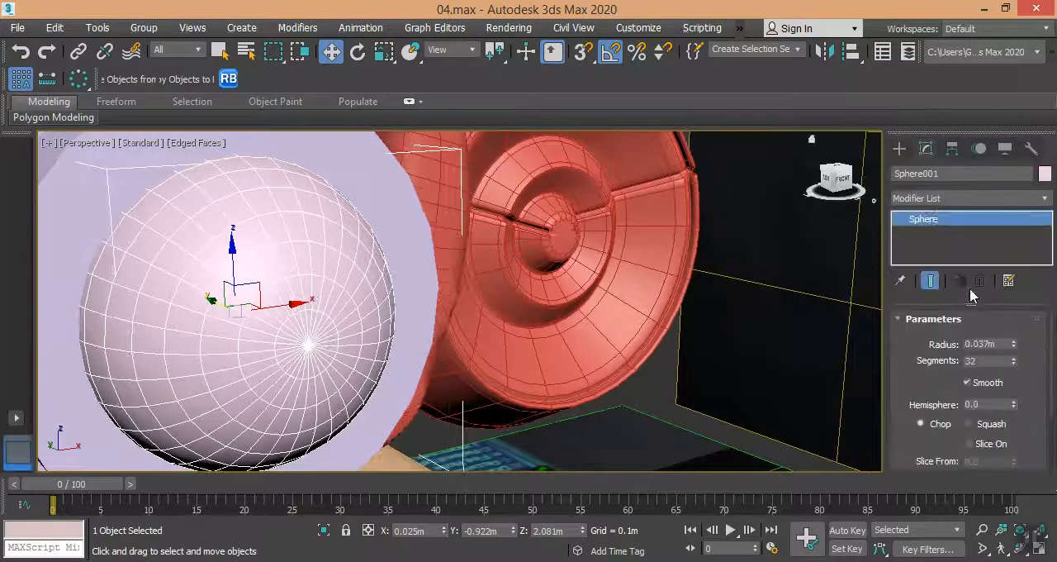
{"action": "left_click", "coordinate": [928, 201]}
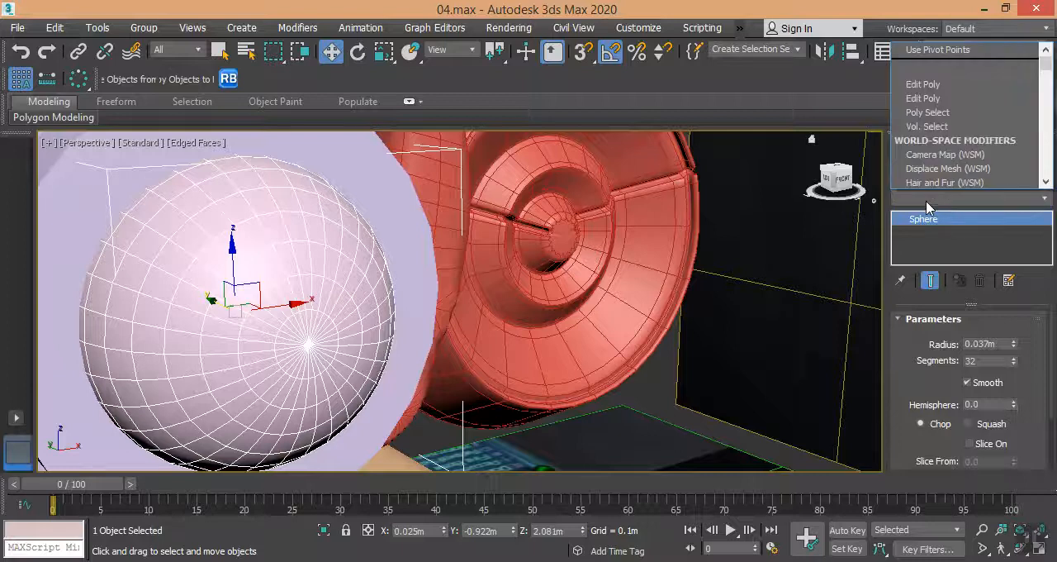
{"action": "scroll", "coordinate": [927, 206], "scroll_direction": "down", "scroll_amount": 8}
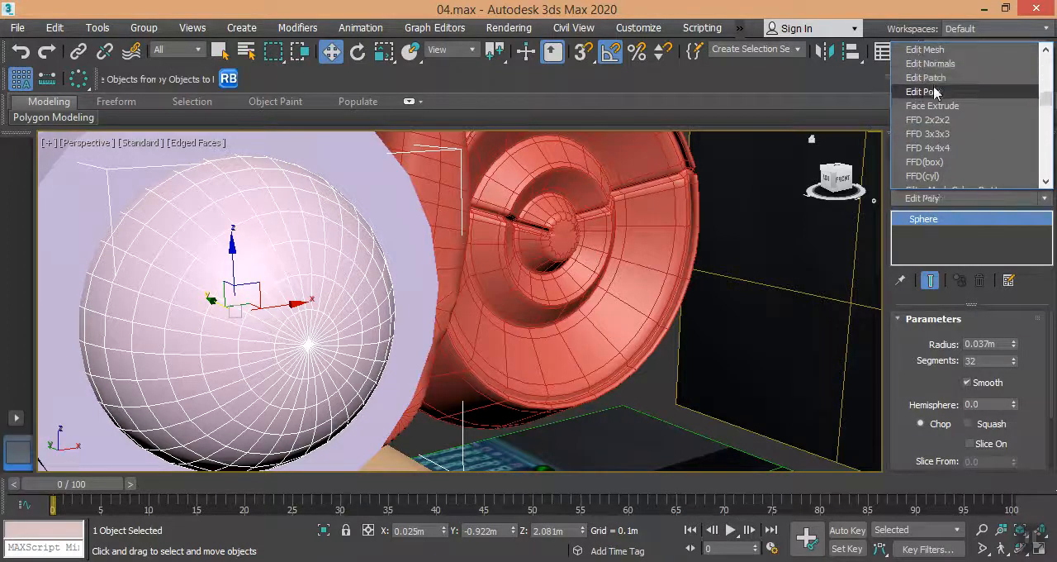
{"action": "left_click", "coordinate": [934, 92]}
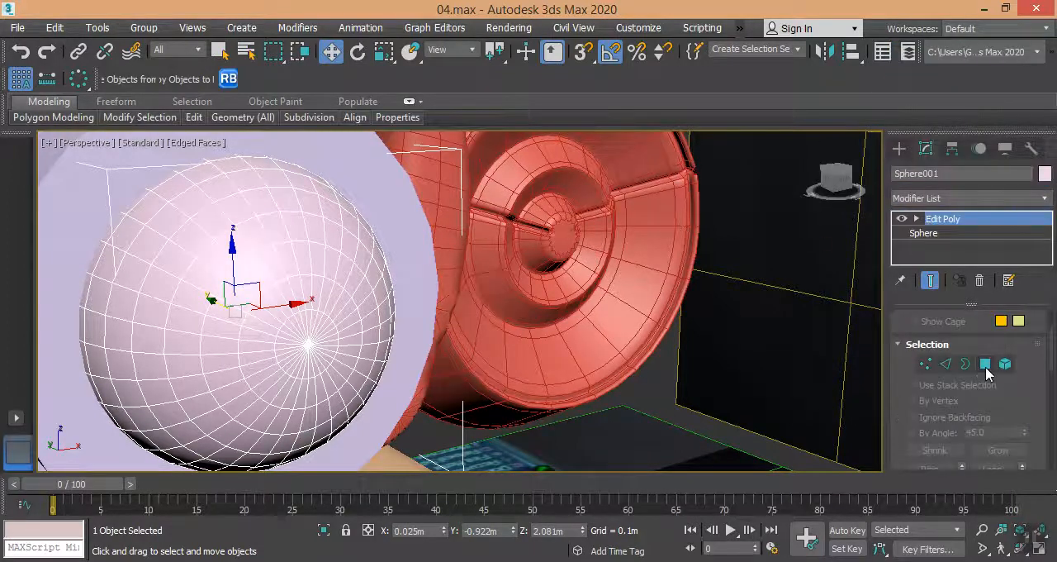
{"action": "scroll", "coordinate": [985, 367], "scroll_direction": "down", "scroll_amount": 10}
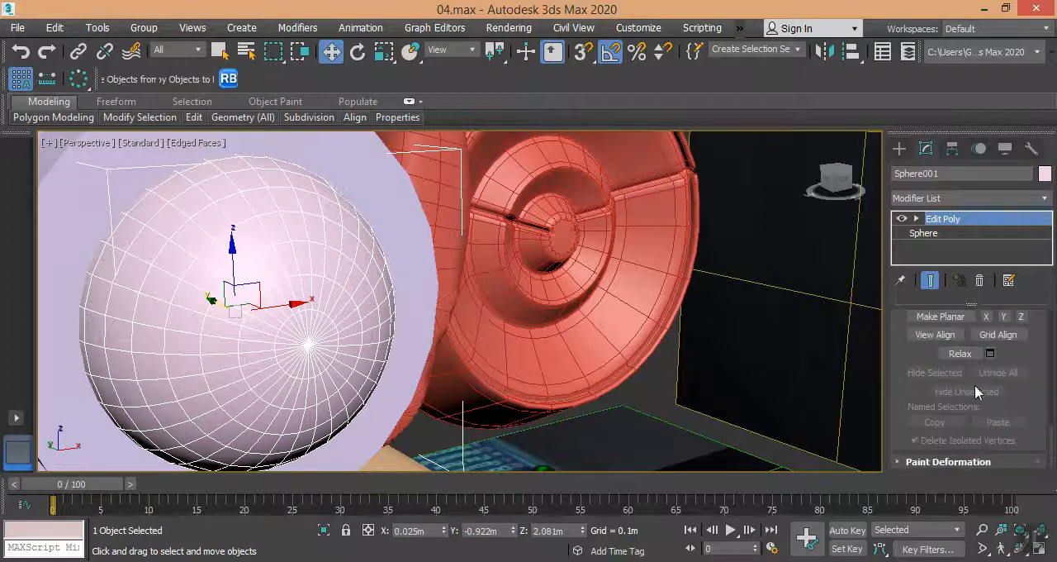
{"action": "left_click", "coordinate": [954, 470]}
{"action": "scroll", "coordinate": [968, 307], "scroll_direction": "up", "scroll_amount": 2}
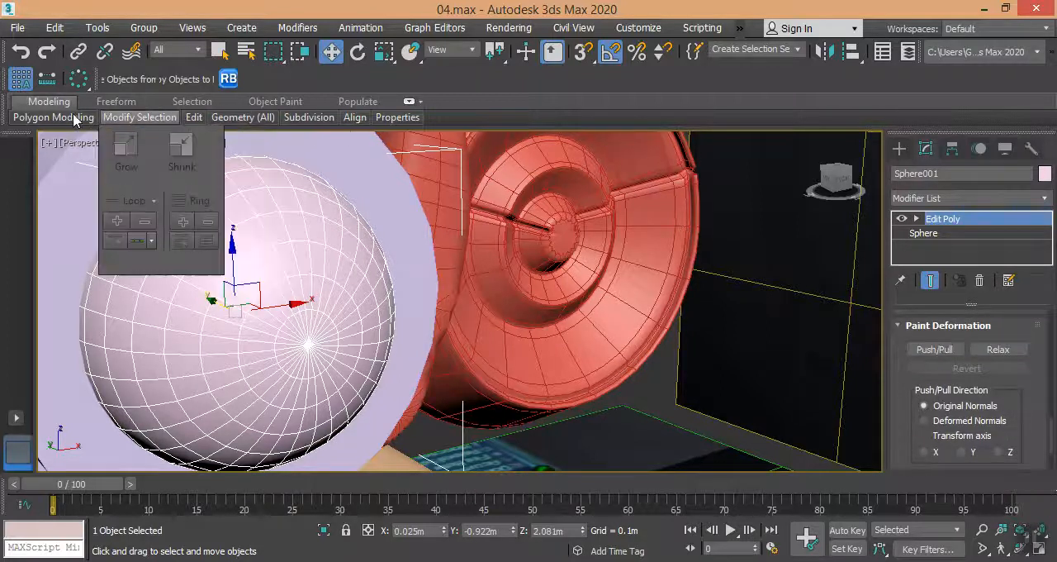
Activate the Flatten paint-deform brush for the sphere and undo a trial stroke at size 20.
{"action": "mouse_move", "coordinate": [67, 118]}
{"action": "left_click", "coordinate": [101, 102]}
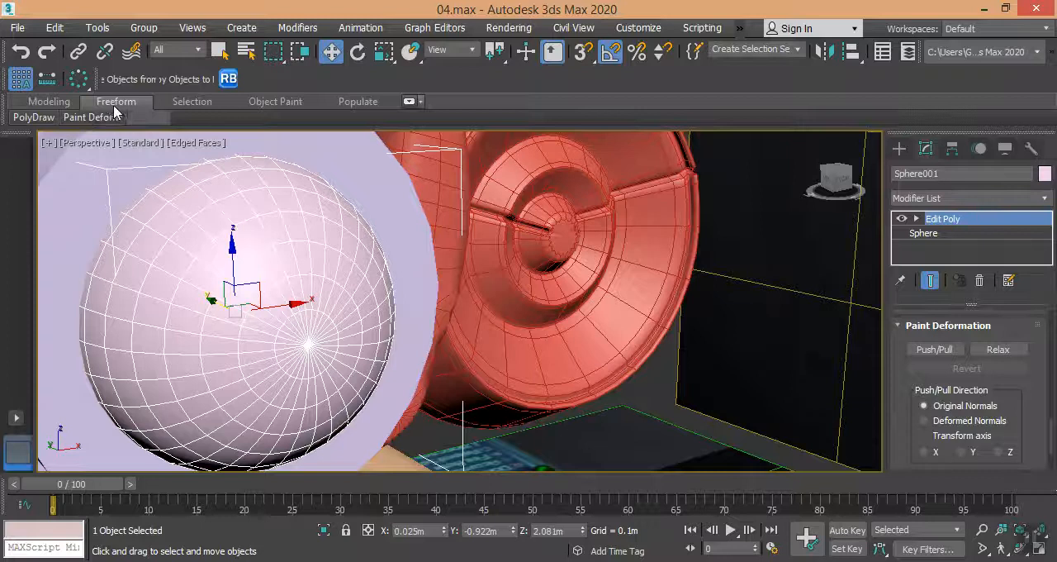
{"action": "left_click", "coordinate": [409, 101]}
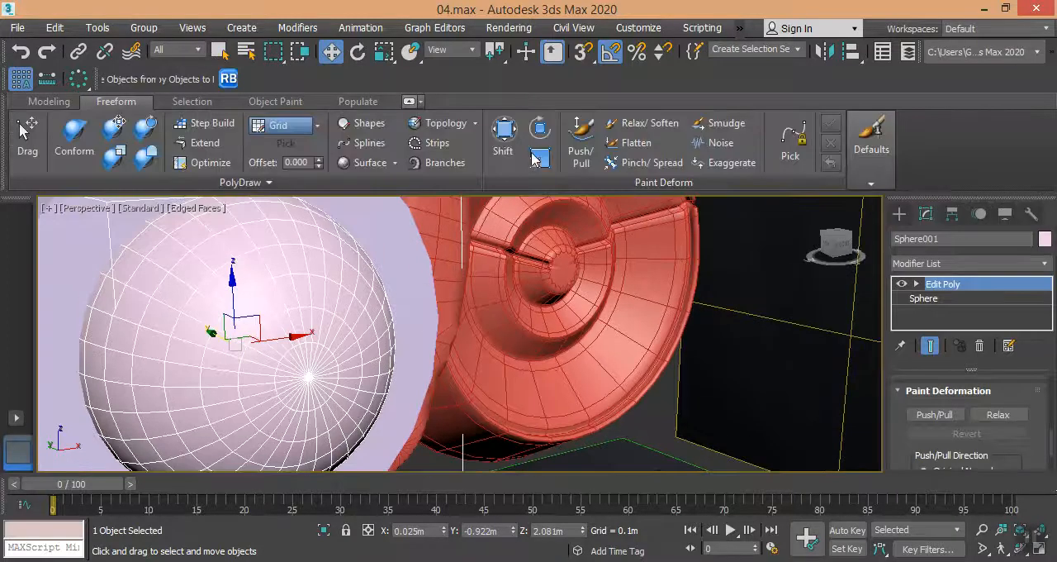
{"action": "left_click", "coordinate": [636, 144]}
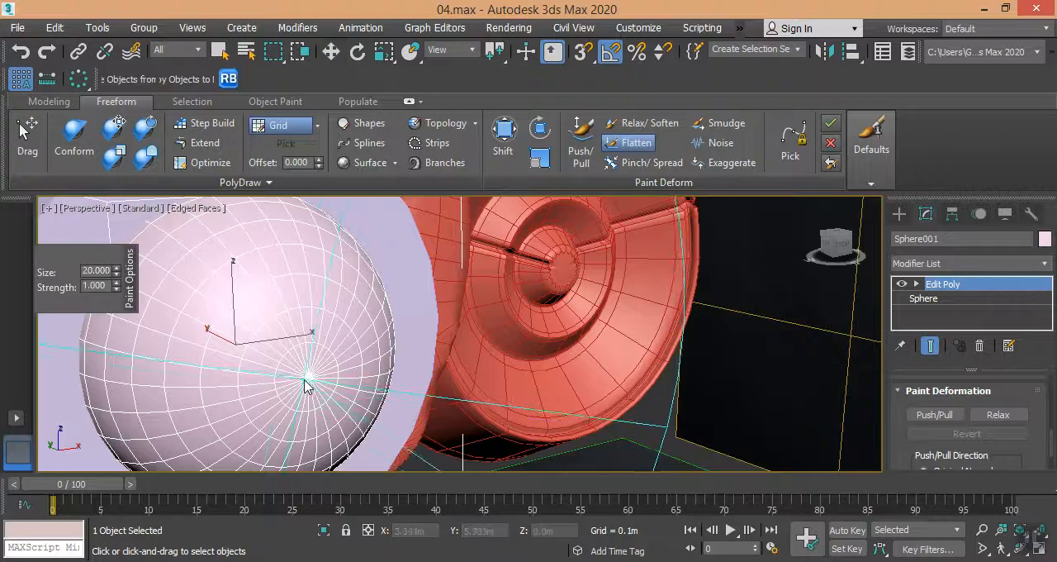
{"action": "mouse_move", "coordinate": [371, 401]}
{"action": "middle_mouse_down", "text": "alt"}
{"action": "mouse_move", "coordinate": [429, 322]}
{"action": "mouse_move", "coordinate": [345, 372]}
{"action": "middle_mouse_up", "text": "alt"}
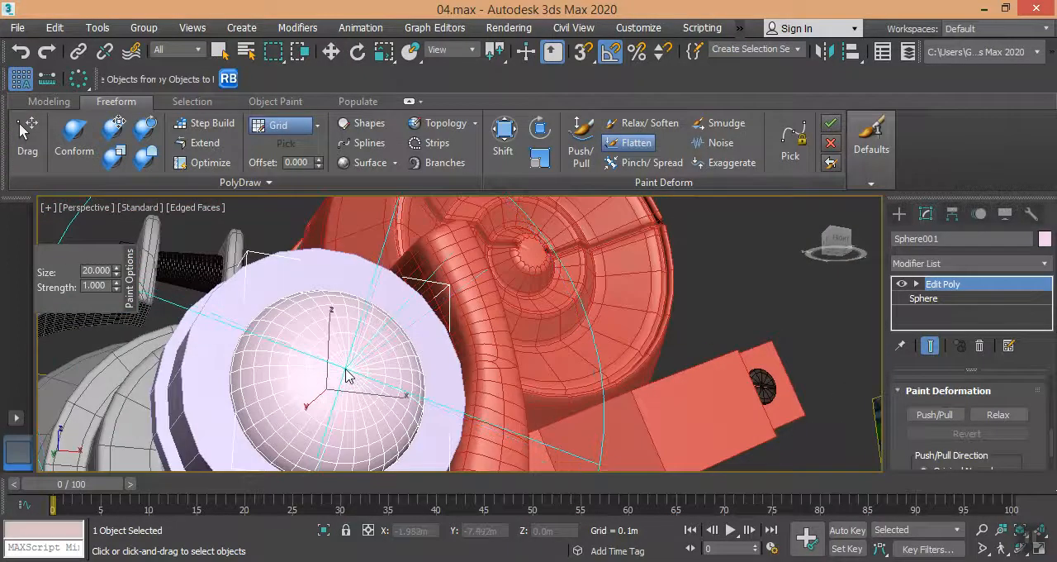
{"action": "key", "text": "ctrl+z"}
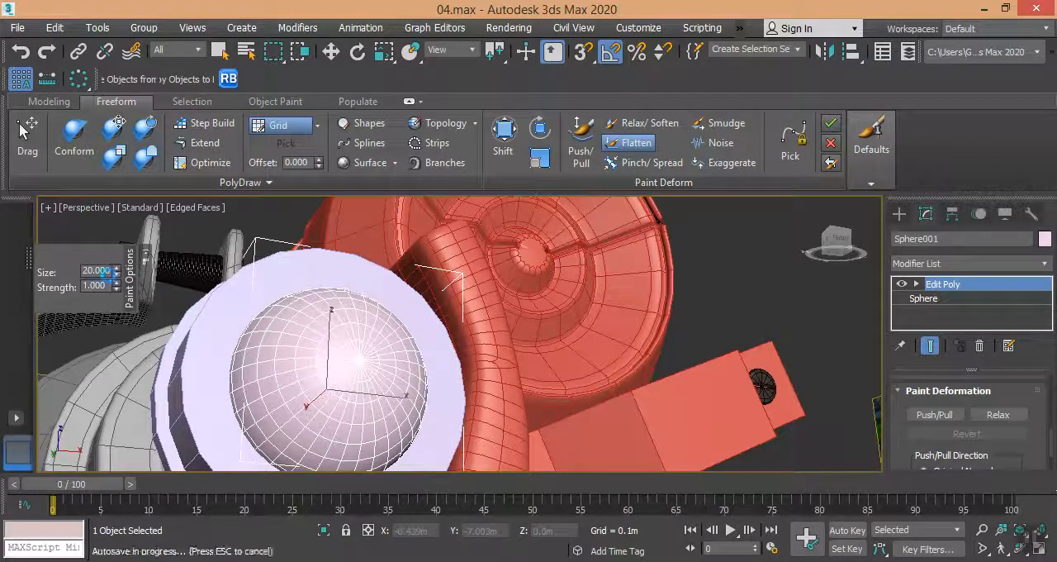
Set the Flatten brush size to 3 and its strength to 0.1.
{"action": "double_click", "coordinate": [98, 271]}
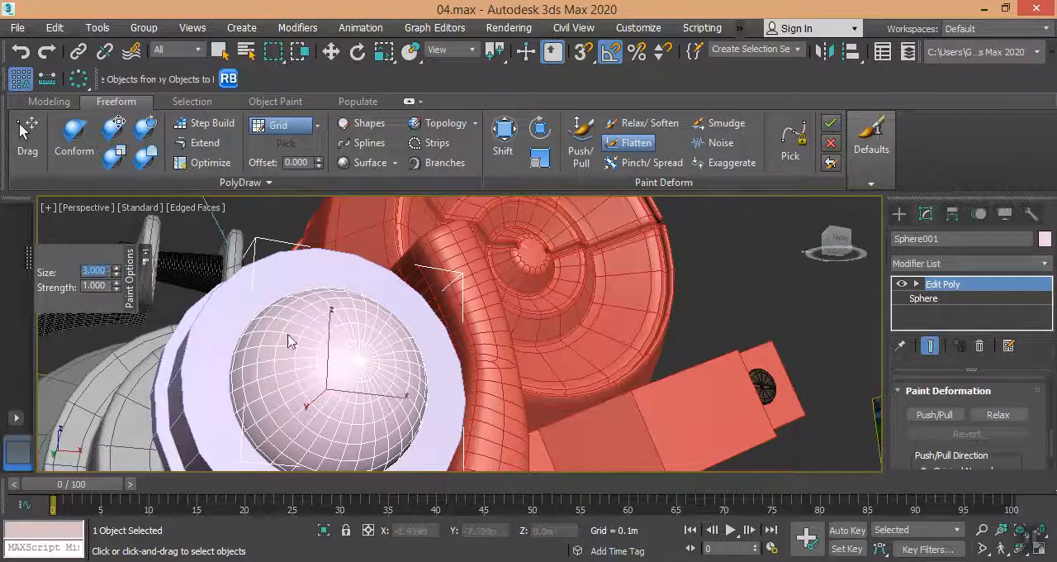
{"action": "left_click", "coordinate": [92, 285]}
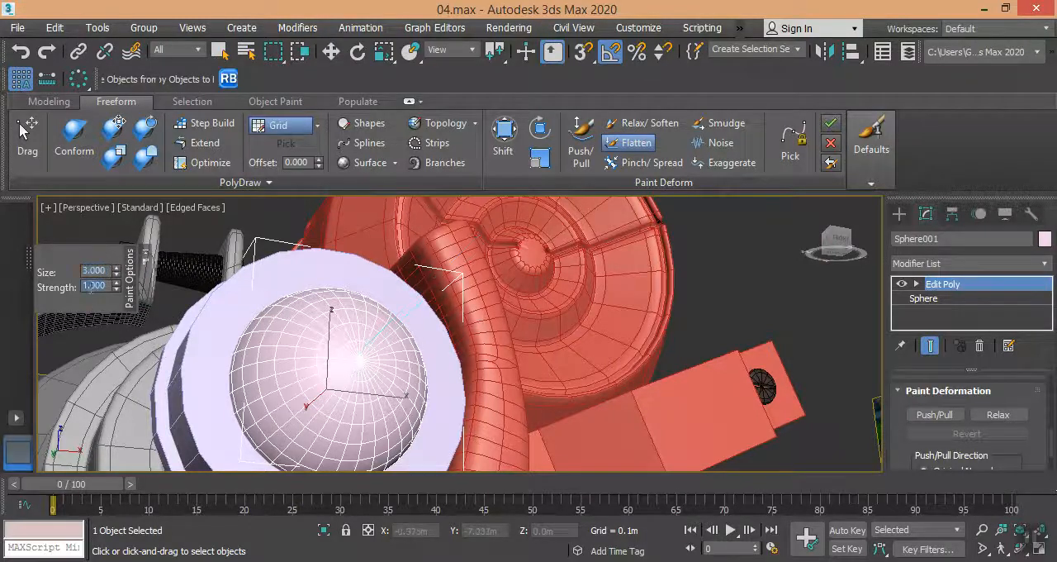
{"action": "double_click", "coordinate": [91, 285]}
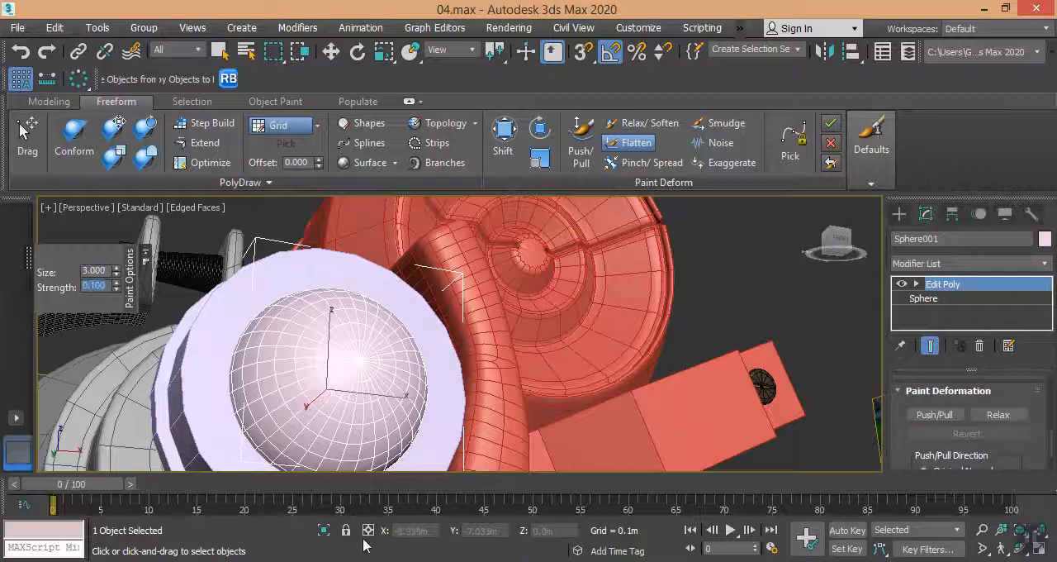
{"action": "scroll", "coordinate": [364, 334], "scroll_direction": "down", "scroll_amount": 6}
{"action": "scroll", "coordinate": [380, 347], "scroll_direction": "up", "scroll_amount": 5}
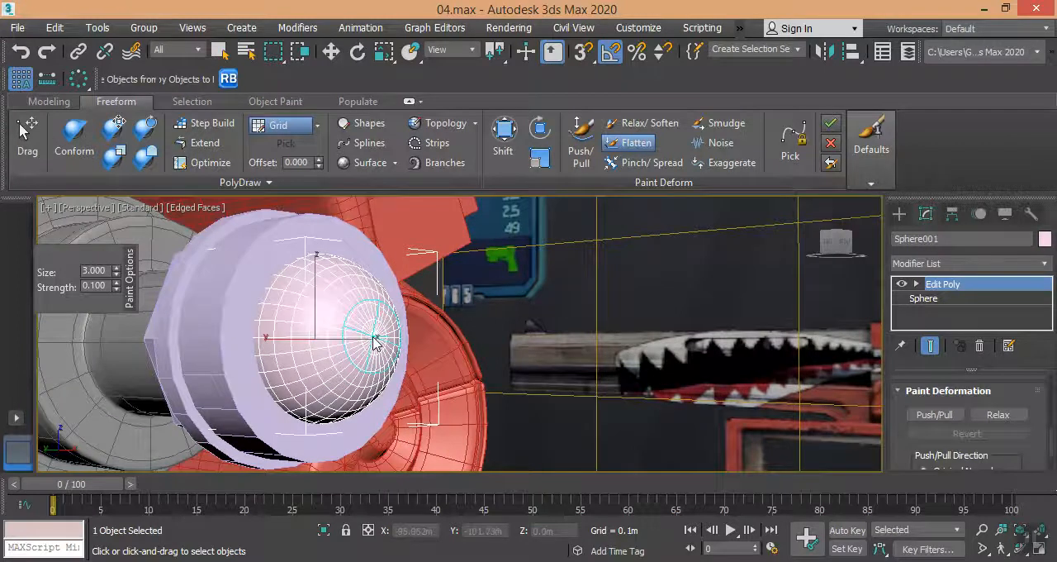
Set the Flatten brush strength to 0.5 and dab repeatedly on the sphere's outer pole.
{"action": "left_click", "coordinate": [106, 286]}
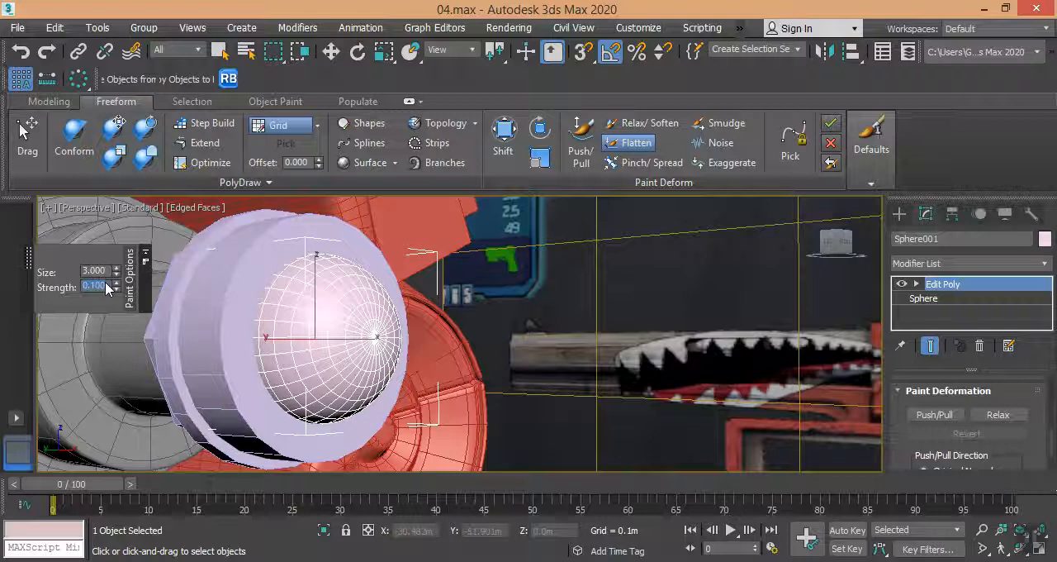
{"action": "left_click", "coordinate": [376, 340]}
{"action": "left_click", "coordinate": [376, 340]}
{"action": "left_click", "coordinate": [377, 342]}
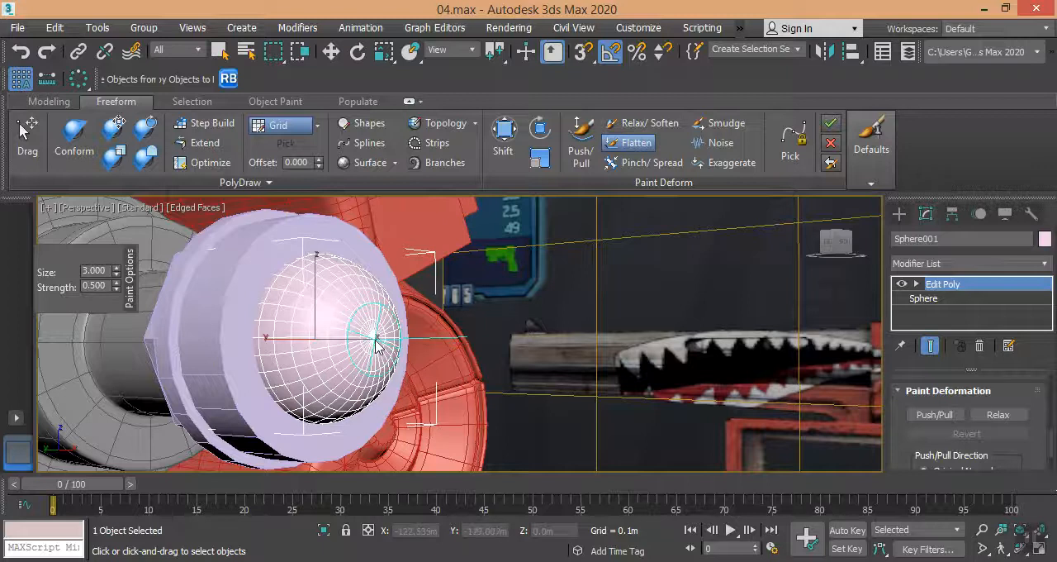
{"action": "mouse_move", "coordinate": [376, 342]}
{"action": "middle_mouse_down", "text": "alt"}
{"action": "mouse_move", "coordinate": [420, 297]}
{"action": "mouse_move", "coordinate": [439, 301]}
{"action": "mouse_move", "coordinate": [388, 324]}
{"action": "middle_mouse_up", "text": "alt"}
{"action": "scroll", "coordinate": [388, 323], "scroll_direction": "up", "scroll_amount": 3}
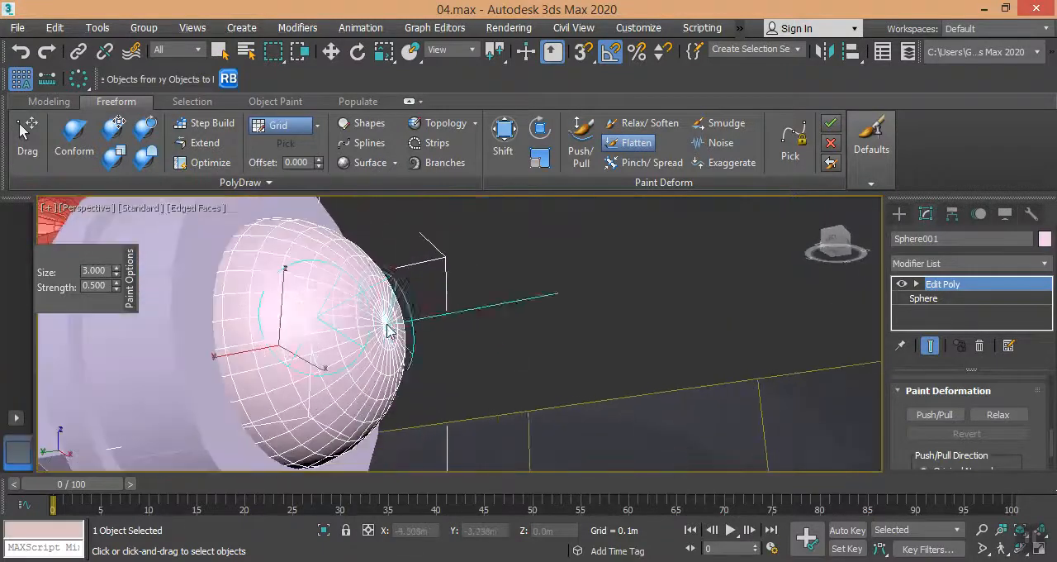
Raise the Flatten brush strength to 1 and further to 10 while flattening the sphere's outer pole.
{"action": "double_click", "coordinate": [108, 290]}
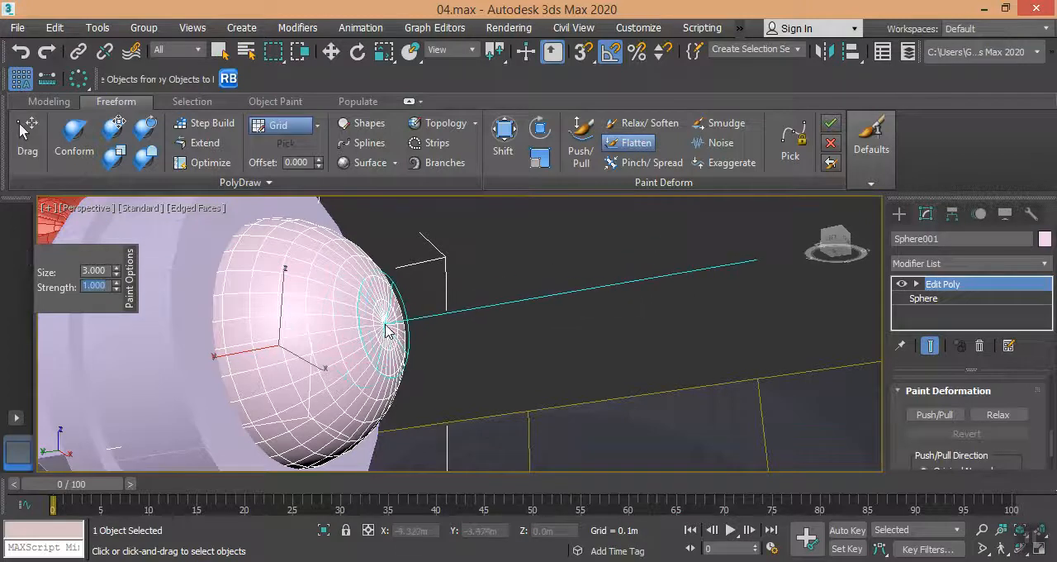
{"action": "double_click", "coordinate": [100, 287]}
{"action": "type", "text": "10"}
{"action": "key", "text": "Return"}
{"action": "left_click_drag", "start_coordinate": [380, 335], "coordinate": [386, 327]}
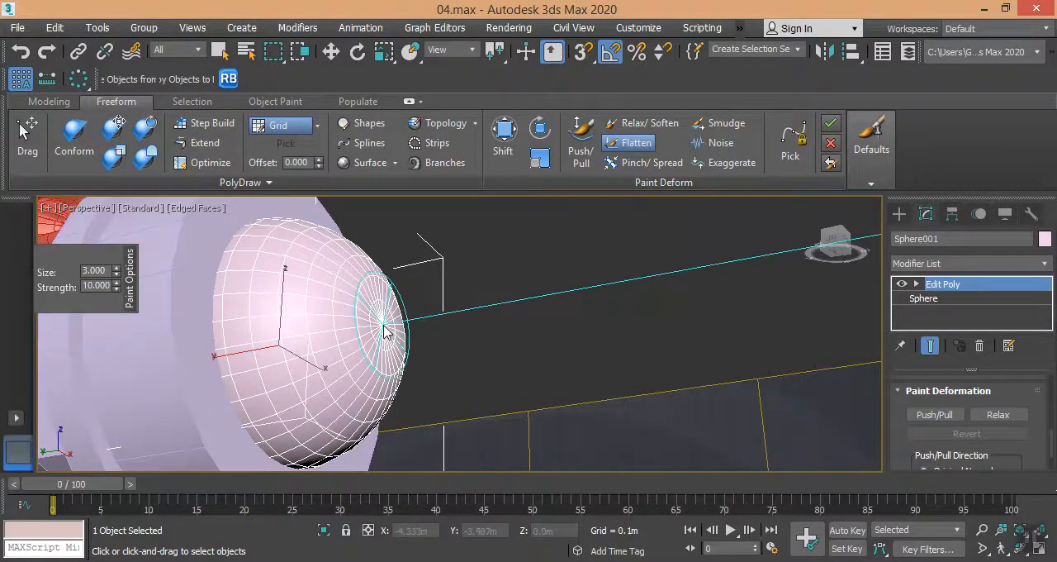
Turn off the edged faces display and continue flattening the sphere's outer pole.
{"action": "mouse_move", "coordinate": [405, 331]}
{"action": "middle_mouse_down", "text": "alt"}
{"action": "mouse_move", "coordinate": [448, 341]}
{"action": "mouse_move", "coordinate": [404, 351]}
{"action": "mouse_move", "coordinate": [455, 350]}
{"action": "mouse_move", "coordinate": [448, 363]}
{"action": "mouse_move", "coordinate": [423, 357]}
{"action": "middle_mouse_up", "text": "alt"}
{"action": "scroll", "coordinate": [404, 350], "scroll_direction": "down", "scroll_amount": 3}
{"action": "key", "text": "F4"}
{"action": "scroll", "coordinate": [422, 357], "scroll_direction": "up", "scroll_amount": 4}
{"action": "middle_click_drag", "start_coordinate": [421, 364], "coordinate": [366, 358], "text": "alt"}
{"action": "left_click_drag", "start_coordinate": [364, 341], "coordinate": [361, 335]}
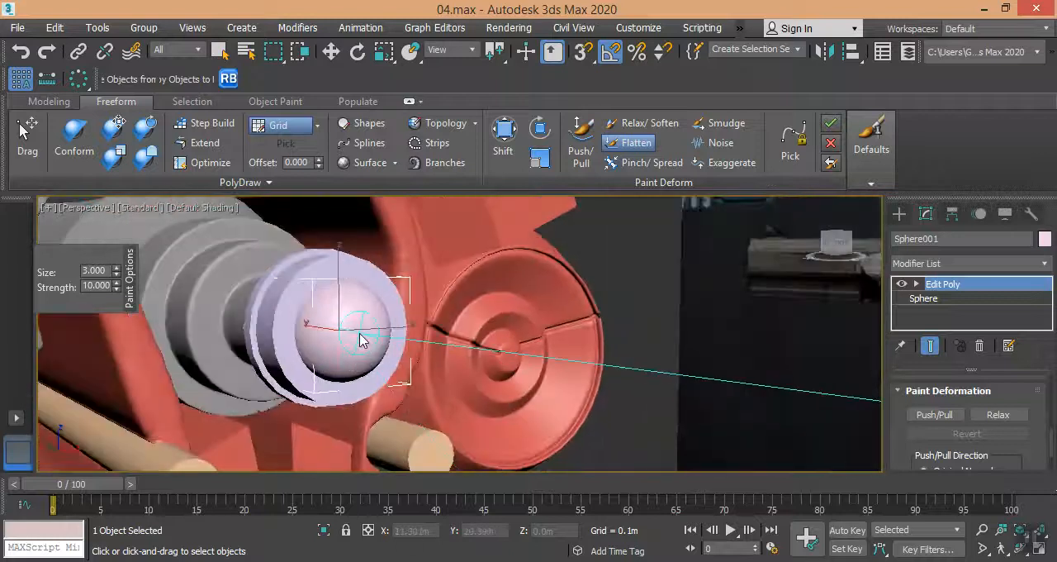
Set the Flatten brush size to 5 and flatten the sphere's tip with the wider brush.
{"action": "double_click", "coordinate": [92, 270]}
{"action": "type", "text": "5"}
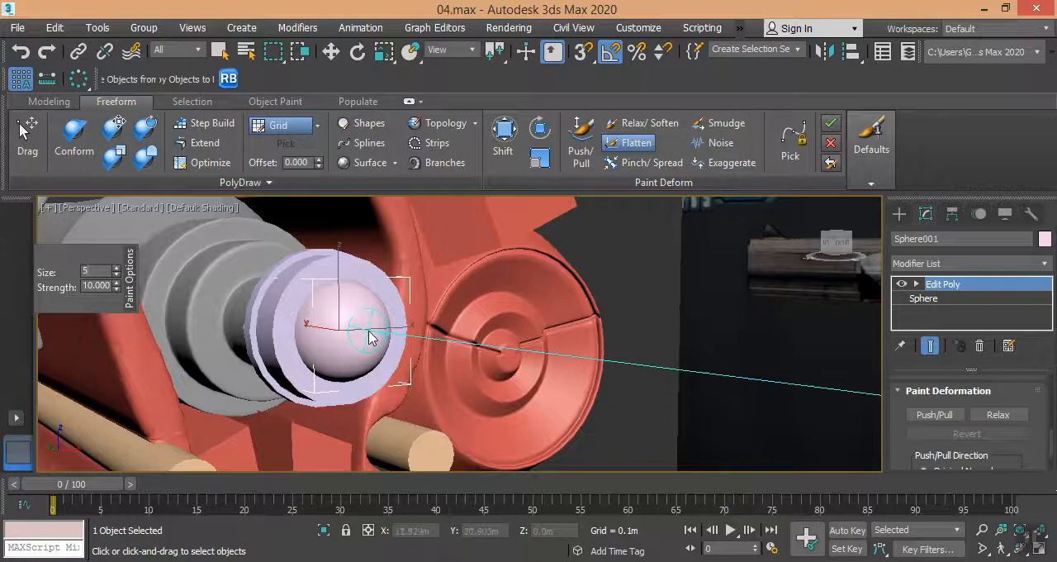
{"action": "key", "text": "Return"}
{"action": "middle_click_drag", "start_coordinate": [365, 338], "coordinate": [350, 289], "text": "alt"}
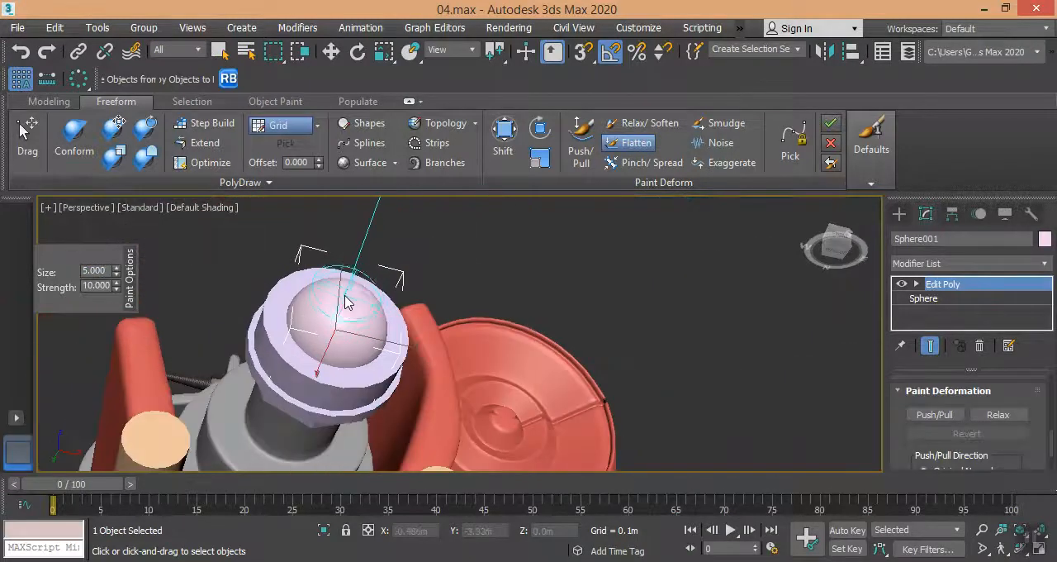
{"action": "left_click_drag", "start_coordinate": [347, 300], "coordinate": [349, 302]}
{"action": "middle_click_drag", "start_coordinate": [352, 303], "coordinate": [375, 365], "text": "alt"}
Exit the Flatten brush, deselect the sphere and compare the barrel end with the reference picture.
{"action": "scroll", "coordinate": [426, 331], "scroll_direction": "down", "scroll_amount": 4}
{"action": "scroll", "coordinate": [353, 364], "scroll_direction": "down", "scroll_amount": 3}
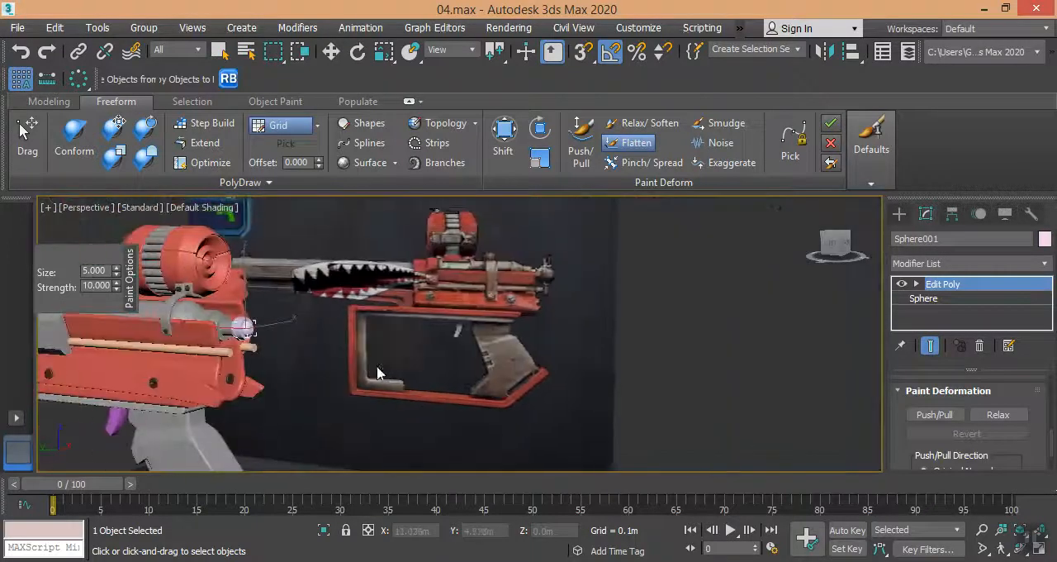
{"action": "left_click", "coordinate": [898, 215]}
{"action": "key", "text": "w"}
{"action": "left_click", "coordinate": [800, 292]}
{"action": "middle_click_drag", "start_coordinate": [273, 391], "coordinate": [539, 386]}
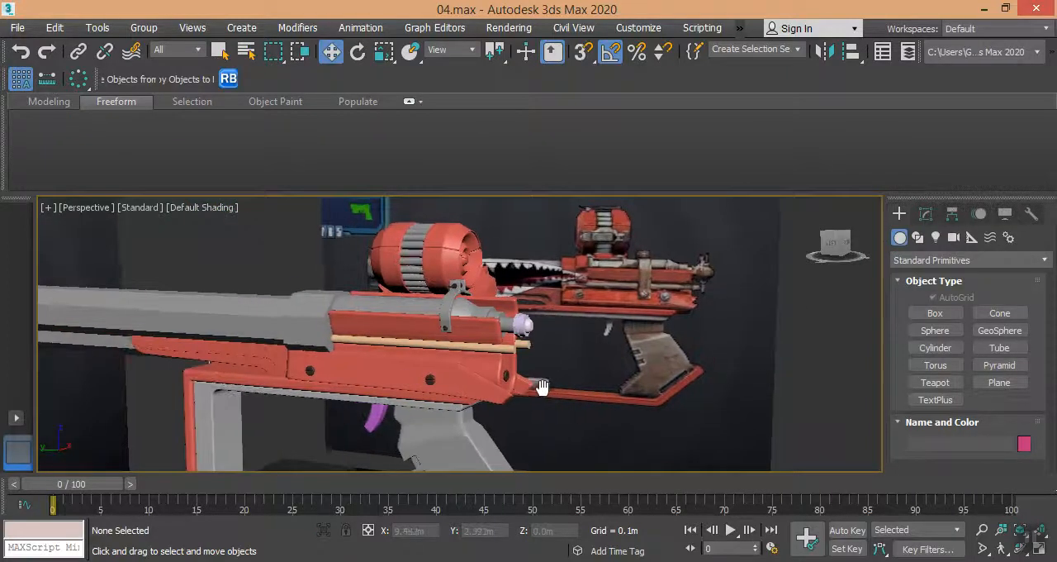
{"action": "scroll", "coordinate": [533, 349], "scroll_direction": "up", "scroll_amount": 5}
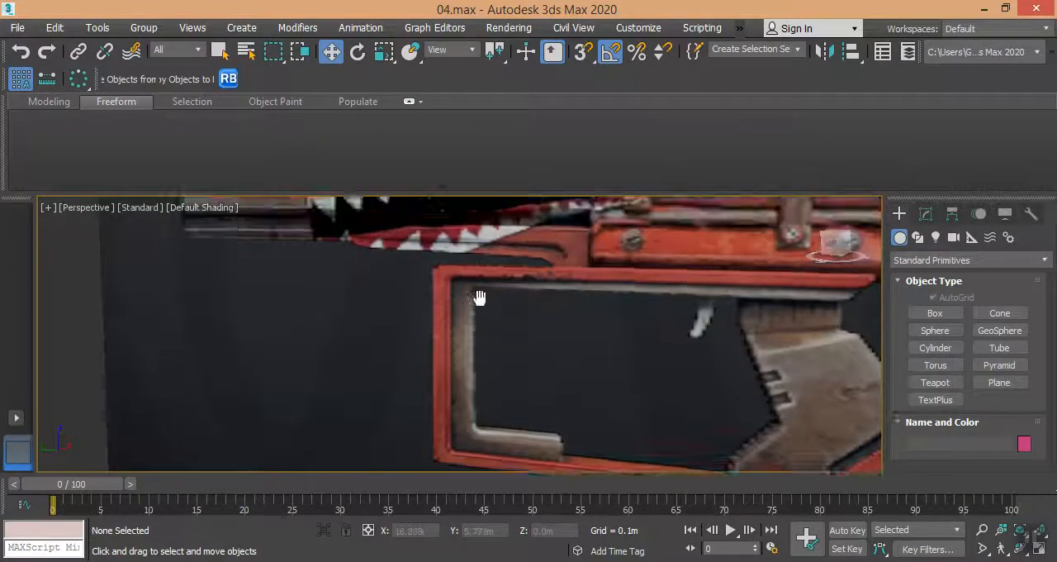
{"action": "middle_click_drag", "start_coordinate": [479, 273], "coordinate": [479, 317]}
{"action": "scroll", "coordinate": [479, 318], "scroll_direction": "down", "scroll_amount": 5}
{"action": "scroll", "coordinate": [479, 339], "scroll_direction": "up", "scroll_amount": 6}
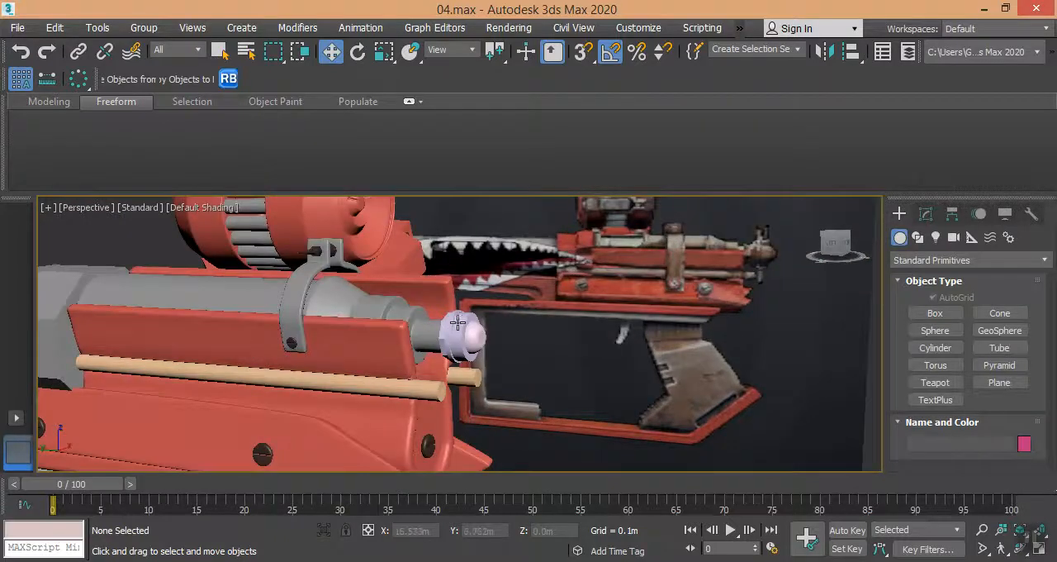
Create a small cylinder of about 0.01 m radius and 0.007 m height on the side of the front cap cylinder.
{"action": "left_click", "coordinate": [465, 321]}
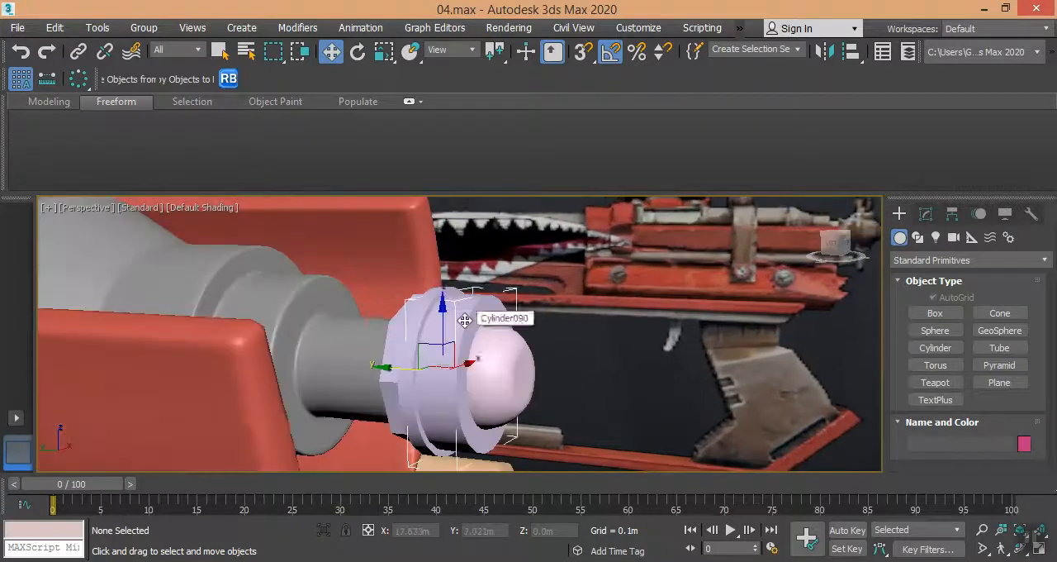
{"action": "left_click", "coordinate": [926, 214]}
{"action": "left_click", "coordinate": [900, 215]}
{"action": "left_click", "coordinate": [934, 347]}
{"action": "scroll", "coordinate": [467, 371], "scroll_direction": "up", "scroll_amount": 5}
{"action": "left_click_drag", "start_coordinate": [467, 345], "coordinate": [490, 366]}
{"action": "left_click", "coordinate": [481, 327]}
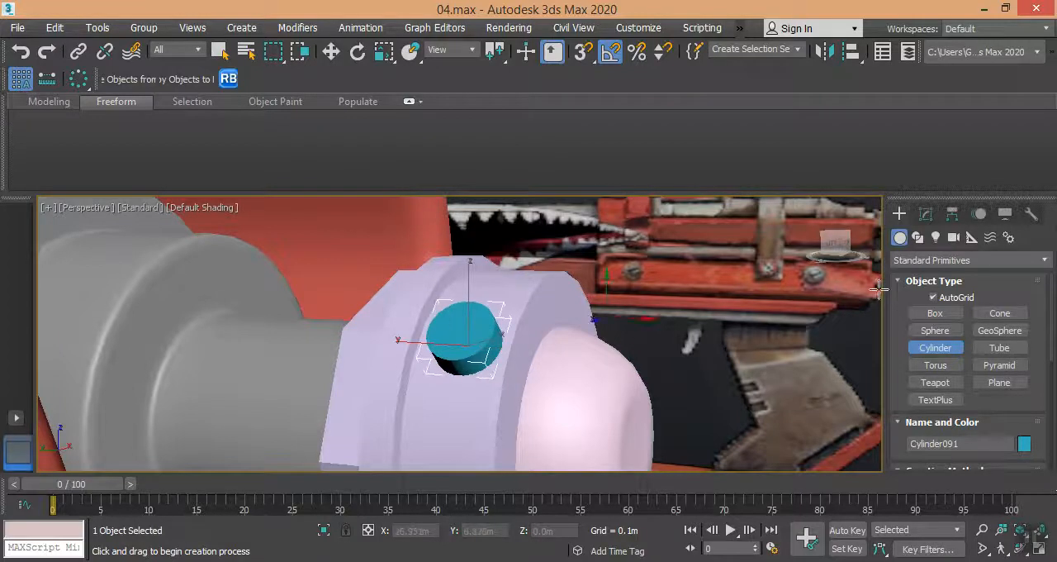
Reduce the small cylinder to 7 sides to give it a bolt-head shape.
{"action": "left_click", "coordinate": [926, 214]}
{"action": "left_click_drag", "start_coordinate": [965, 404], "coordinate": [963, 439]}
{"action": "left_click_drag", "start_coordinate": [1027, 428], "coordinate": [1026, 438]}
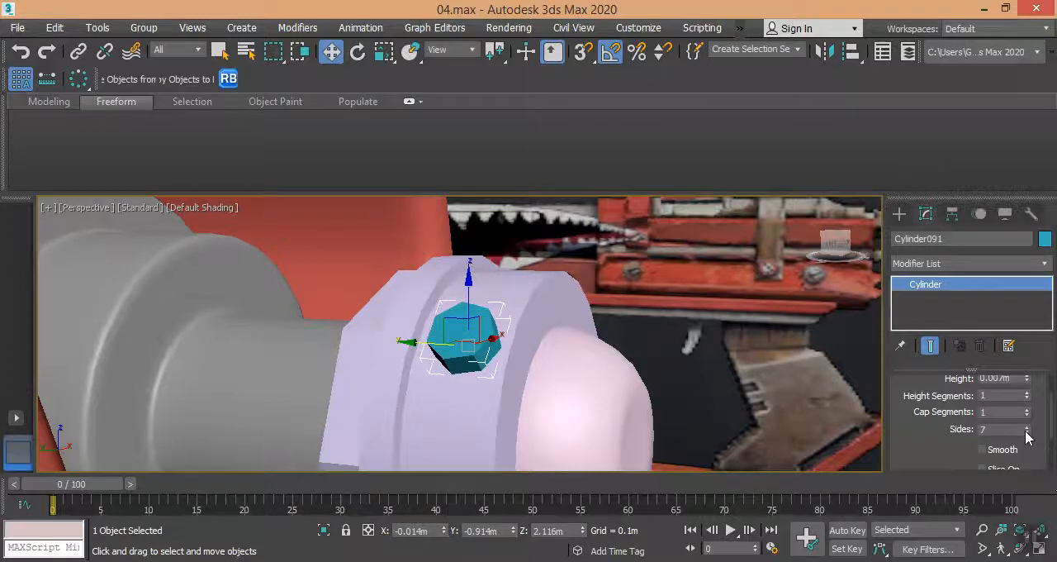
{"action": "right_click", "coordinate": [529, 336]}
Lower the height of the small bolt-head cylinder on the barrel cap.
{"action": "left_click", "coordinate": [462, 347]}
{"action": "middle_click_drag", "start_coordinate": [426, 298], "coordinate": [474, 286], "text": "alt"}
{"action": "scroll", "coordinate": [914, 395], "scroll_direction": "up", "scroll_amount": 2}
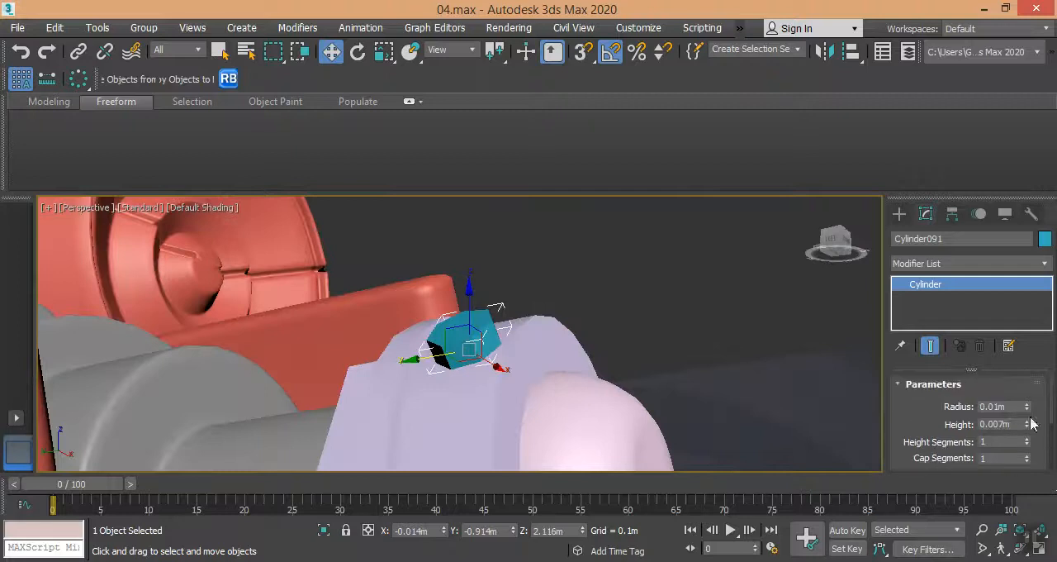
{"action": "left_click_drag", "start_coordinate": [1030, 424], "coordinate": [1028, 435]}
{"action": "middle_click_drag", "start_coordinate": [483, 379], "coordinate": [519, 396], "text": "alt"}
{"action": "scroll", "coordinate": [451, 358], "scroll_direction": "up", "scroll_amount": 5}
{"action": "middle_click_drag", "start_coordinate": [513, 361], "coordinate": [445, 364]}
{"action": "scroll", "coordinate": [445, 364], "scroll_direction": "down", "scroll_amount": 3}
Create a slender cone about 0.03 m tall standing on the outer face of the bolt head.
{"action": "left_click", "coordinate": [899, 213]}
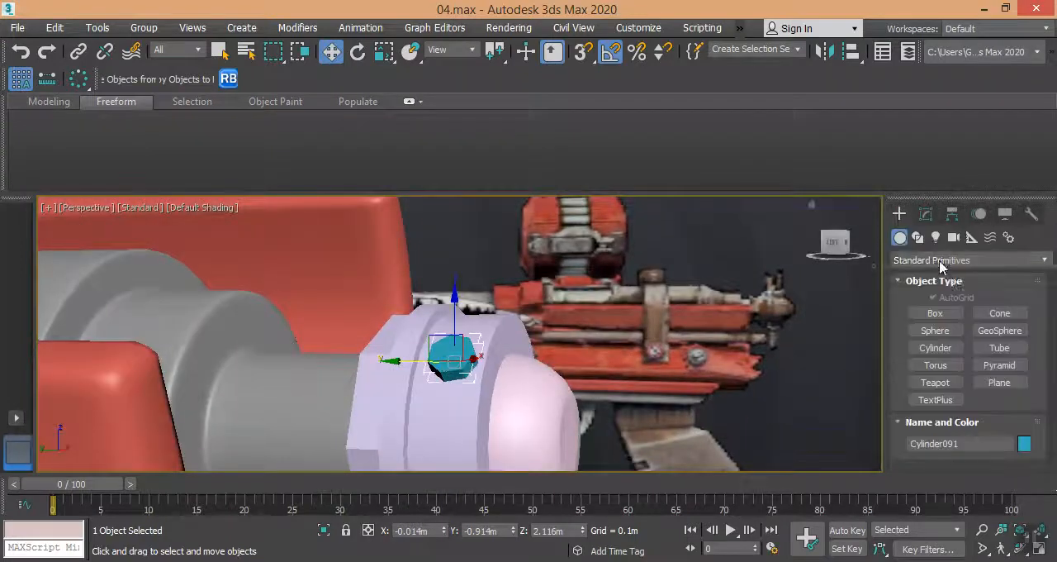
{"action": "left_click", "coordinate": [998, 313]}
{"action": "scroll", "coordinate": [455, 351], "scroll_direction": "up", "scroll_amount": 3}
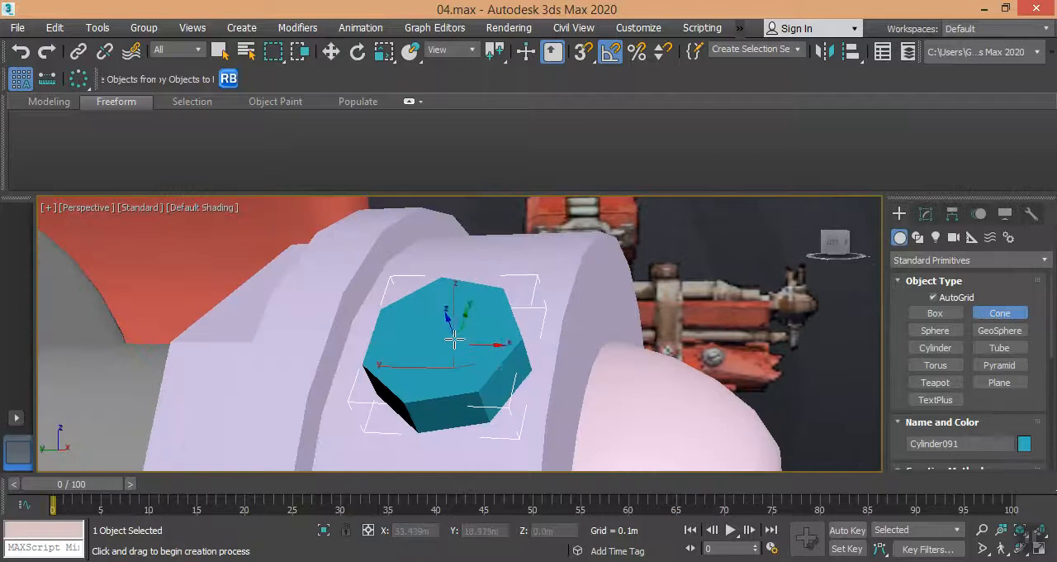
{"action": "mouse_move", "coordinate": [440, 335]}
{"action": "left_mouse_down"}
{"action": "mouse_move", "coordinate": [455, 354]}
{"action": "mouse_move", "coordinate": [447, 341]}
{"action": "left_mouse_up"}
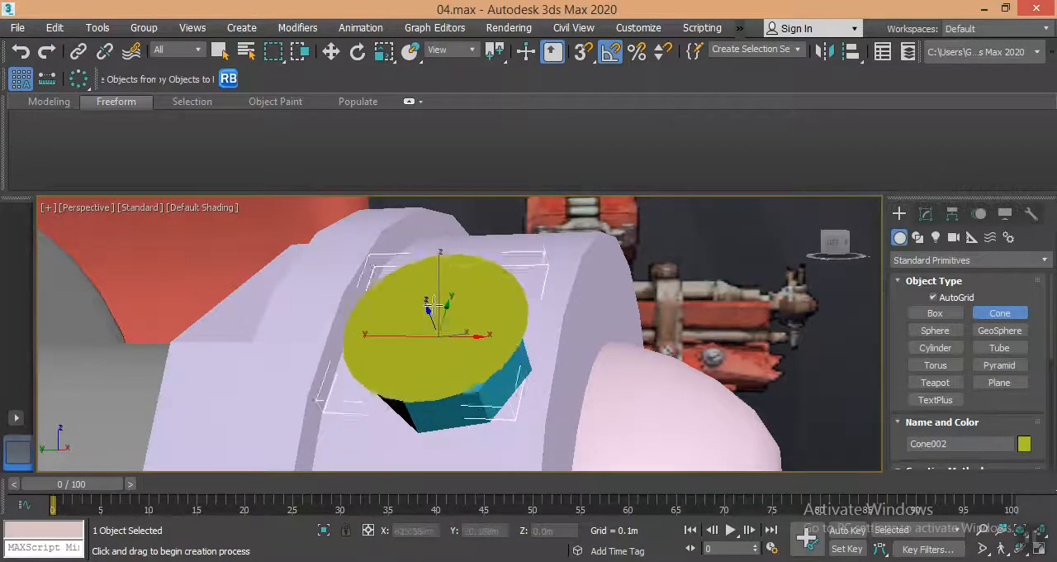
{"action": "left_click", "coordinate": [378, 200]}
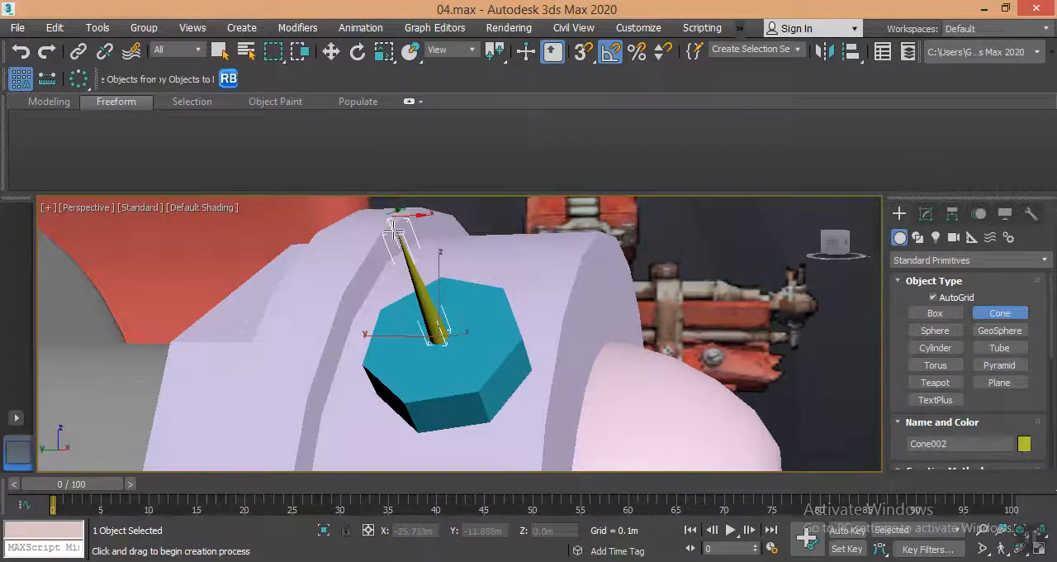
Set the cone's Radius 1 to 0.004 m, Radius 2 to 0.0 m and height to 0.011 m.
{"action": "key", "text": "w"}
{"action": "left_click", "coordinate": [926, 215]}
{"action": "mouse_move", "coordinate": [1028, 411]}
{"action": "left_mouse_down"}
{"action": "mouse_move", "coordinate": [1010, 313]}
{"action": "mouse_move", "coordinate": [1034, 402]}
{"action": "mouse_move", "coordinate": [1021, 363]}
{"action": "mouse_move", "coordinate": [1027, 426]}
{"action": "mouse_move", "coordinate": [1027, 409]}
{"action": "left_mouse_up"}
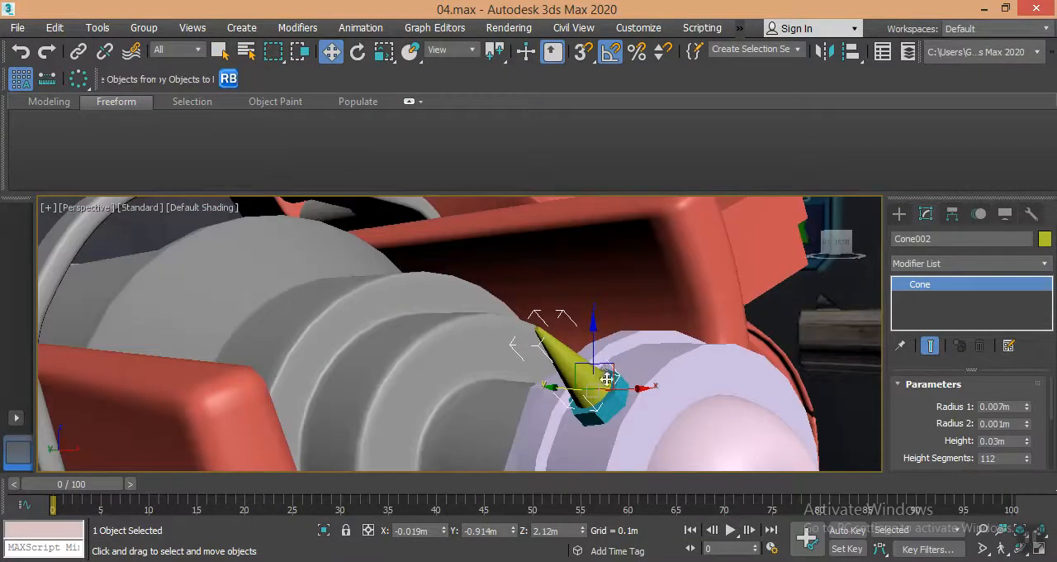
{"action": "scroll", "coordinate": [607, 379], "scroll_direction": "down", "scroll_amount": 3}
{"action": "middle_click_drag", "start_coordinate": [607, 380], "coordinate": [538, 282]}
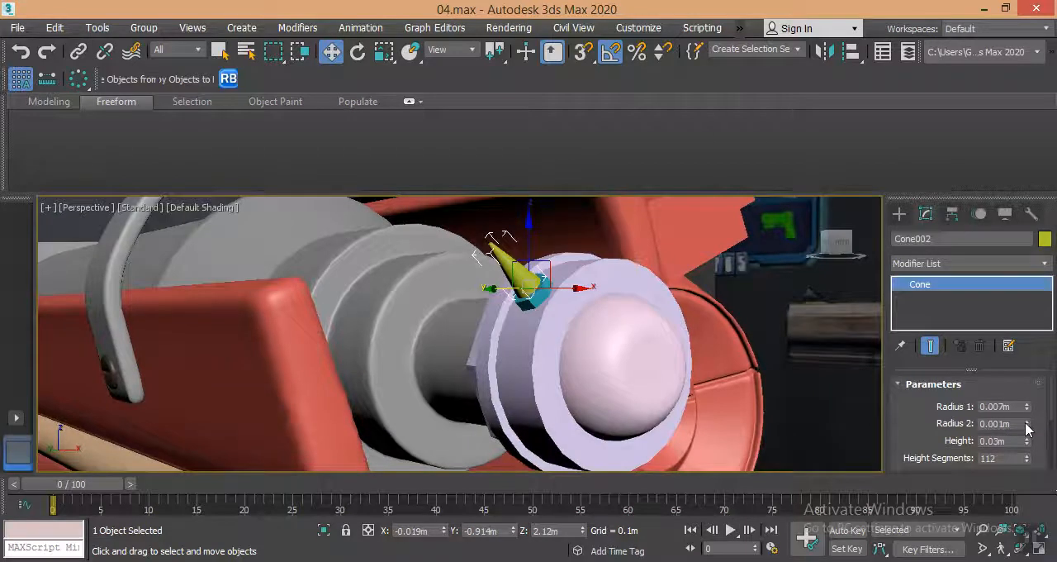
{"action": "left_click_drag", "start_coordinate": [1028, 427], "coordinate": [1029, 420]}
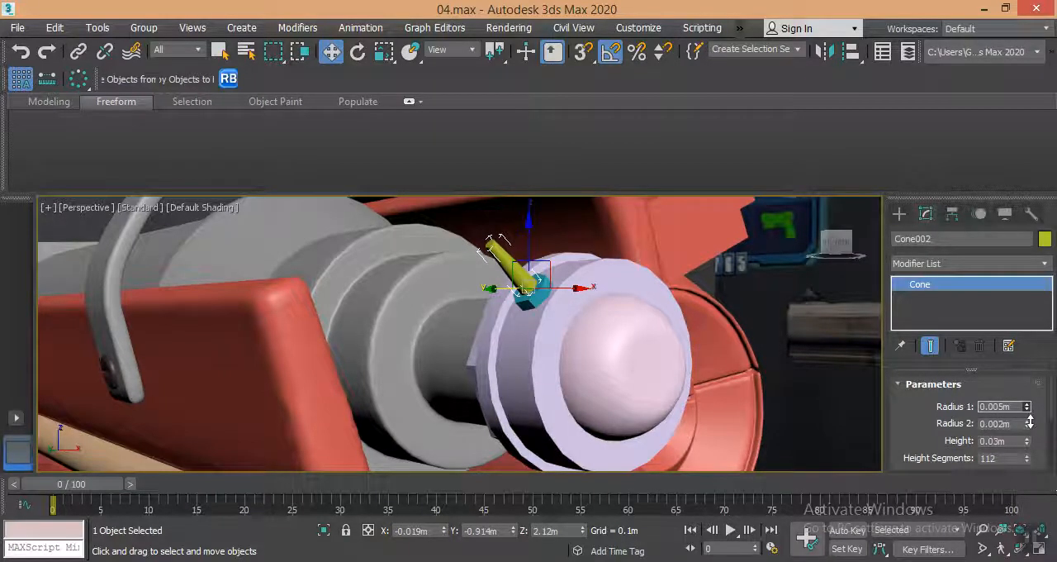
{"action": "left_click_drag", "start_coordinate": [1029, 426], "coordinate": [1032, 491]}
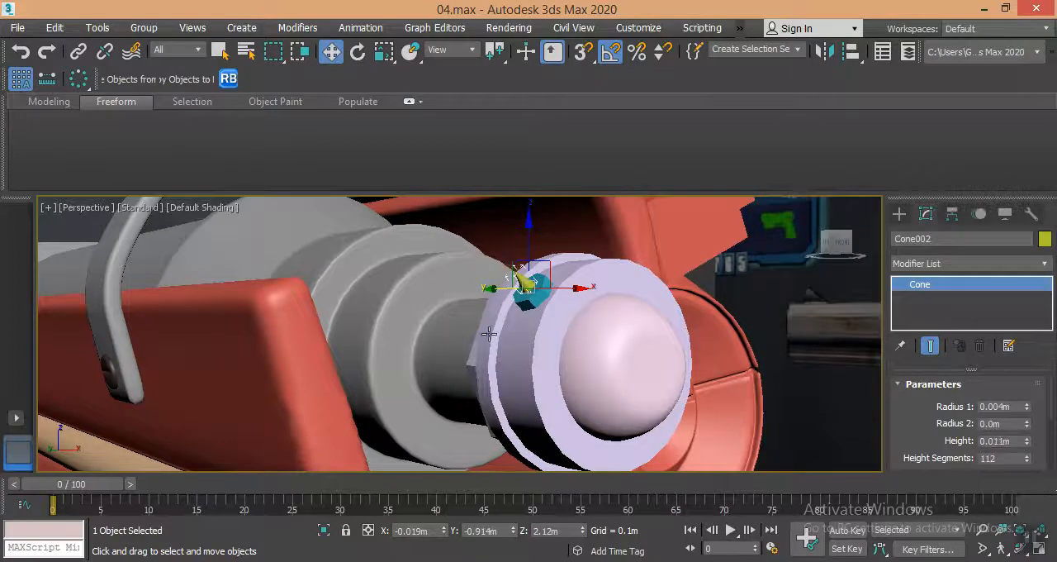
Switch the reference coordinate system to Local and move the cone outward, clear of the bolt head.
{"action": "scroll", "coordinate": [495, 257], "scroll_direction": "up", "scroll_amount": 4}
{"action": "left_click", "coordinate": [450, 54]}
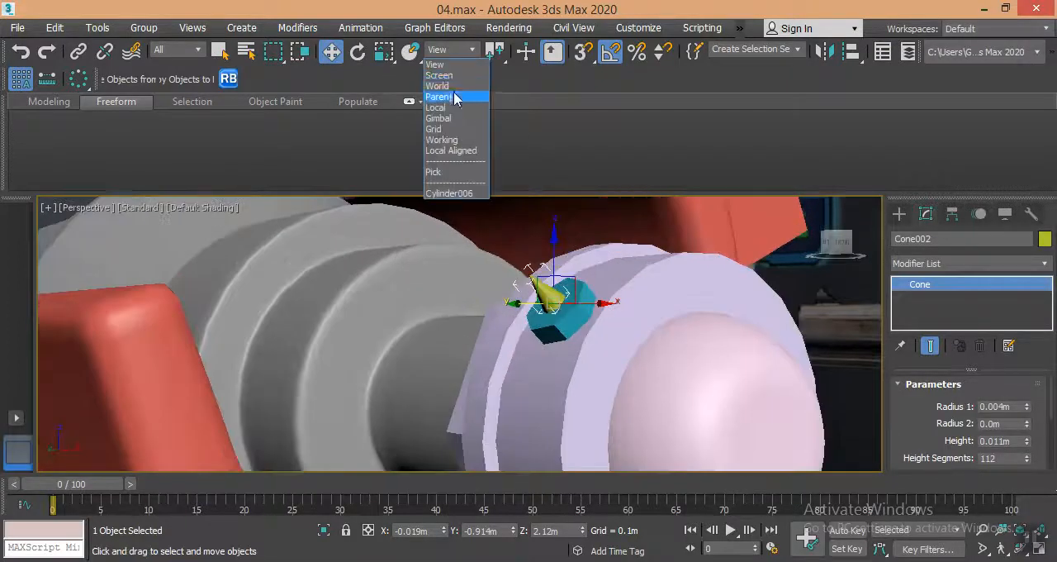
{"action": "left_click", "coordinate": [452, 109]}
{"action": "left_click_drag", "start_coordinate": [550, 296], "coordinate": [517, 250]}
{"action": "scroll", "coordinate": [517, 250], "scroll_direction": "up", "scroll_amount": 2}
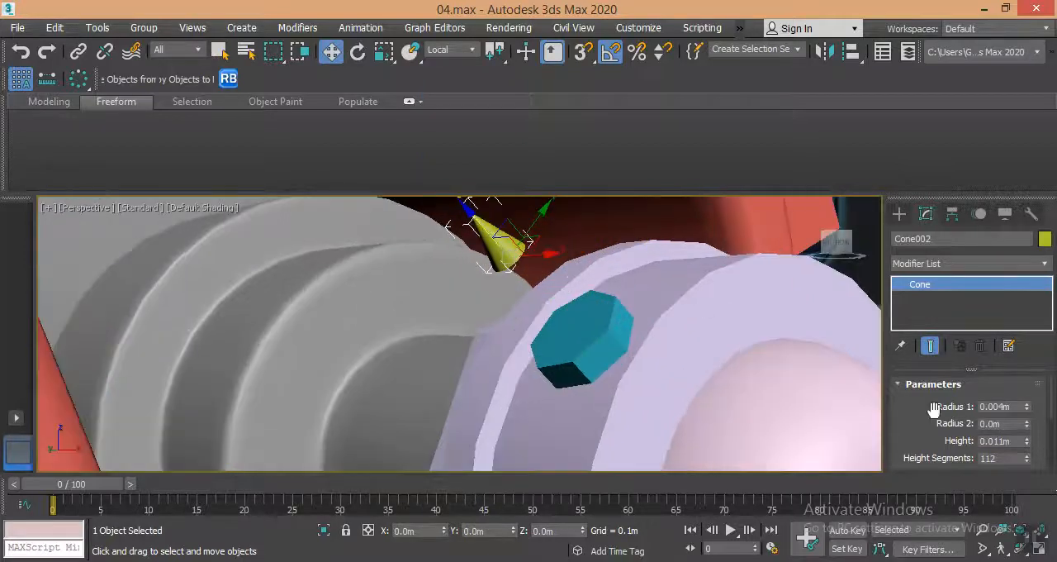
Add an Edit Poly modifier to the cone and display edged faces in the perspective view.
{"action": "left_click", "coordinate": [931, 263]}
{"action": "key", "text": "e"}
{"action": "key", "text": "e"}
{"action": "key", "text": "e"}
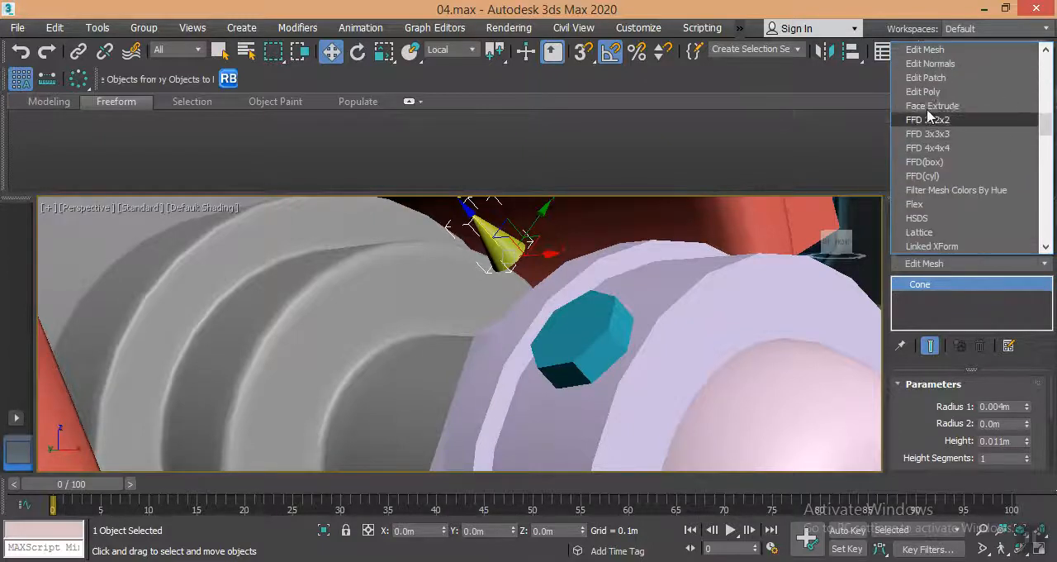
{"action": "left_click", "coordinate": [929, 93]}
{"action": "key", "text": "F4"}
{"action": "scroll", "coordinate": [512, 273], "scroll_direction": "up", "scroll_amount": 3}
{"action": "scroll", "coordinate": [512, 273], "scroll_direction": "down", "scroll_amount": 3}
{"action": "mouse_move", "coordinate": [512, 272]}
{"action": "middle_mouse_down", "text": "alt"}
{"action": "mouse_move", "coordinate": [514, 240]}
{"action": "mouse_move", "coordinate": [503, 278]}
{"action": "middle_mouse_up", "text": "alt"}
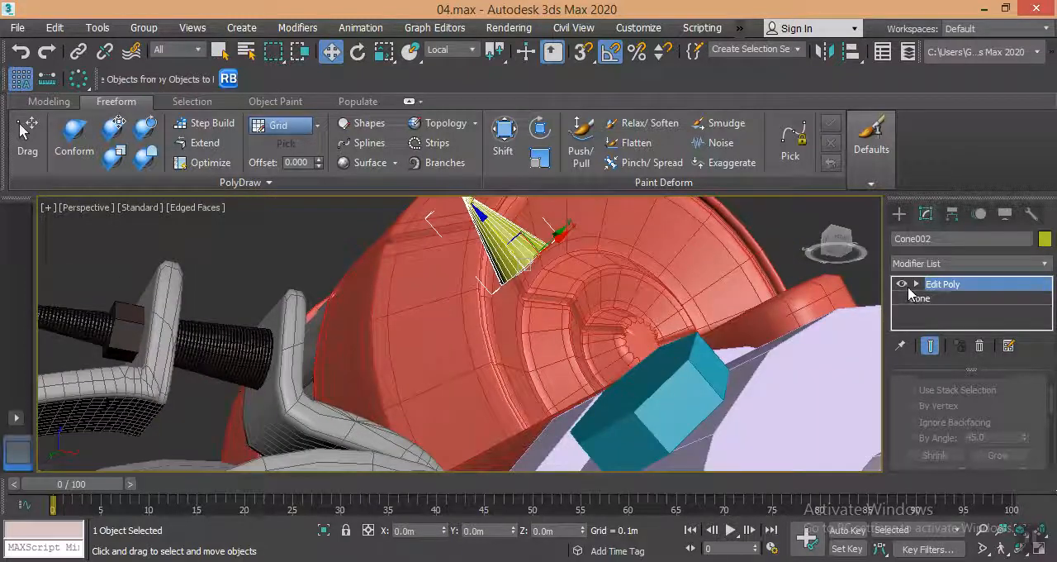
Delete the cone's circular base polygon, leaving its wide end open.
{"action": "key", "text": "4"}
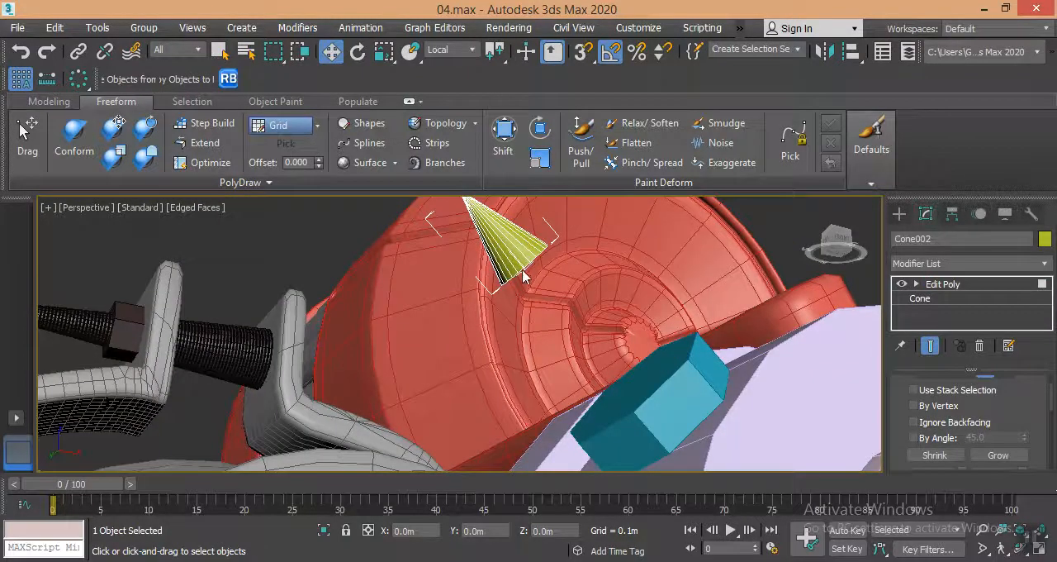
{"action": "scroll", "coordinate": [534, 304], "scroll_direction": "down", "scroll_amount": 4}
{"action": "middle_click_drag", "start_coordinate": [534, 302], "coordinate": [520, 282], "text": "alt"}
{"action": "scroll", "coordinate": [533, 299], "scroll_direction": "up", "scroll_amount": 4}
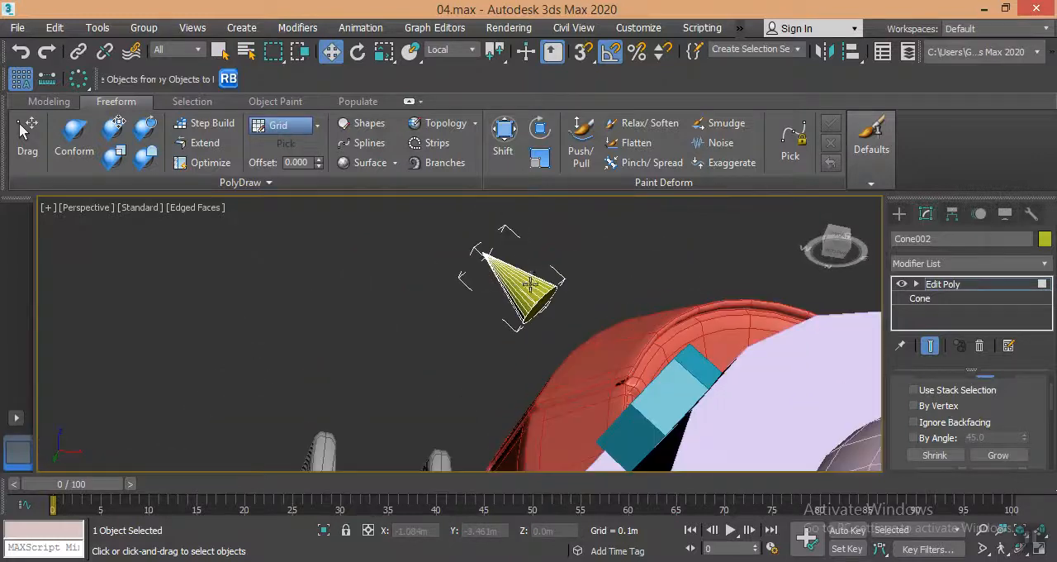
{"action": "left_click", "coordinate": [535, 299]}
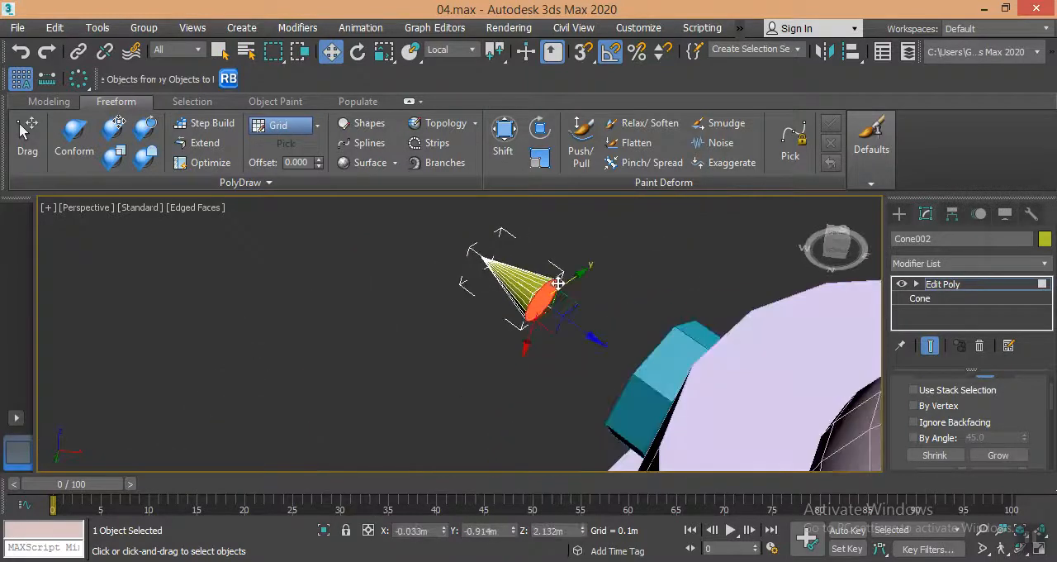
{"action": "key", "text": "Delete"}
Extend the cone's open base border into a straight shaft reaching down into the bolt head.
{"action": "left_click", "coordinate": [544, 290]}
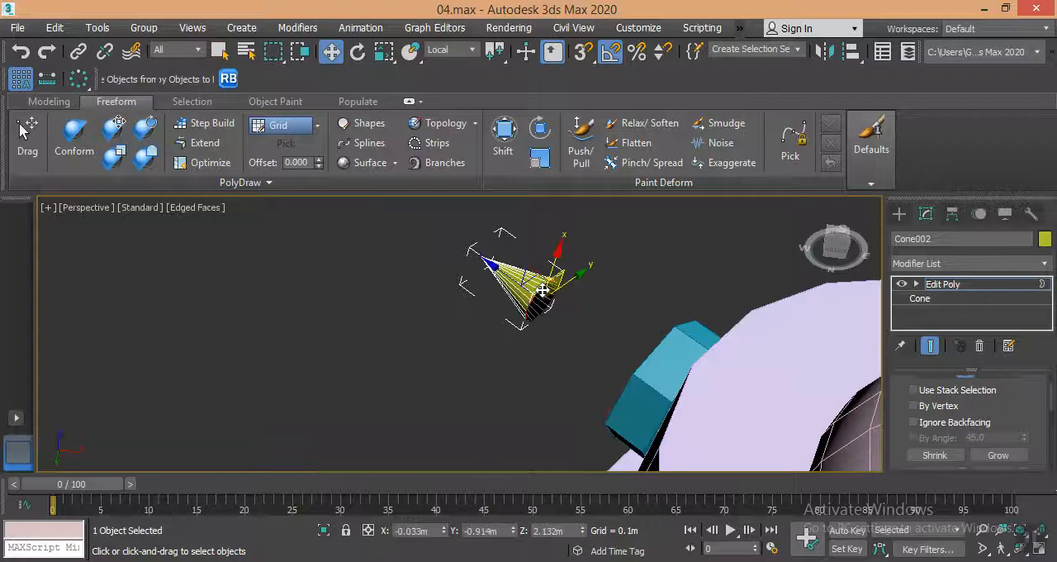
{"action": "left_click_drag", "start_coordinate": [516, 284], "coordinate": [683, 432], "text": "shift"}
{"action": "scroll", "coordinate": [682, 432], "scroll_direction": "down", "scroll_amount": 3}
{"action": "middle_click_drag", "start_coordinate": [682, 432], "coordinate": [597, 397], "text": "alt"}
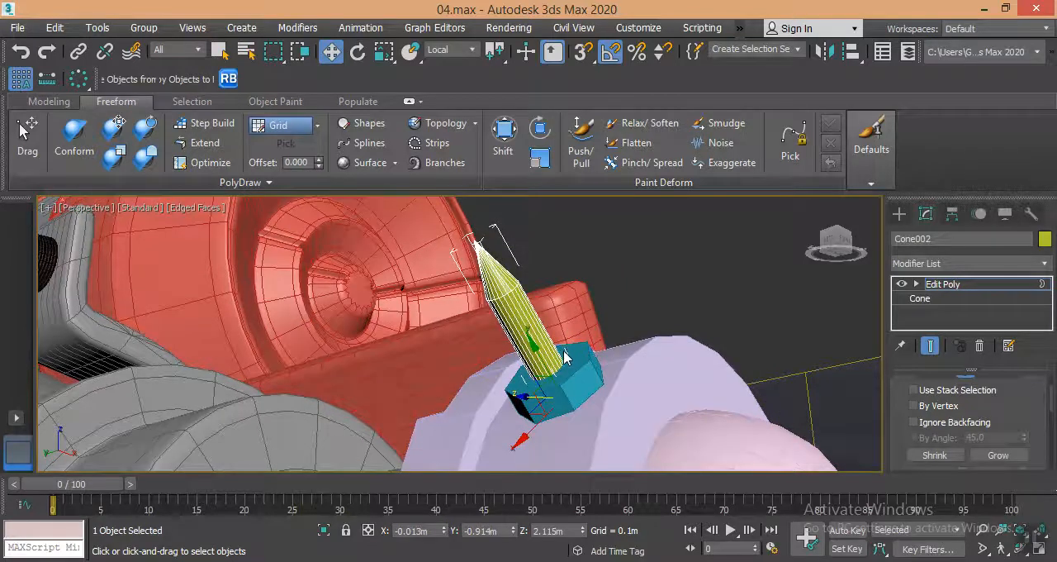
{"action": "right_click", "coordinate": [555, 349]}
{"action": "left_click", "coordinate": [541, 393]}
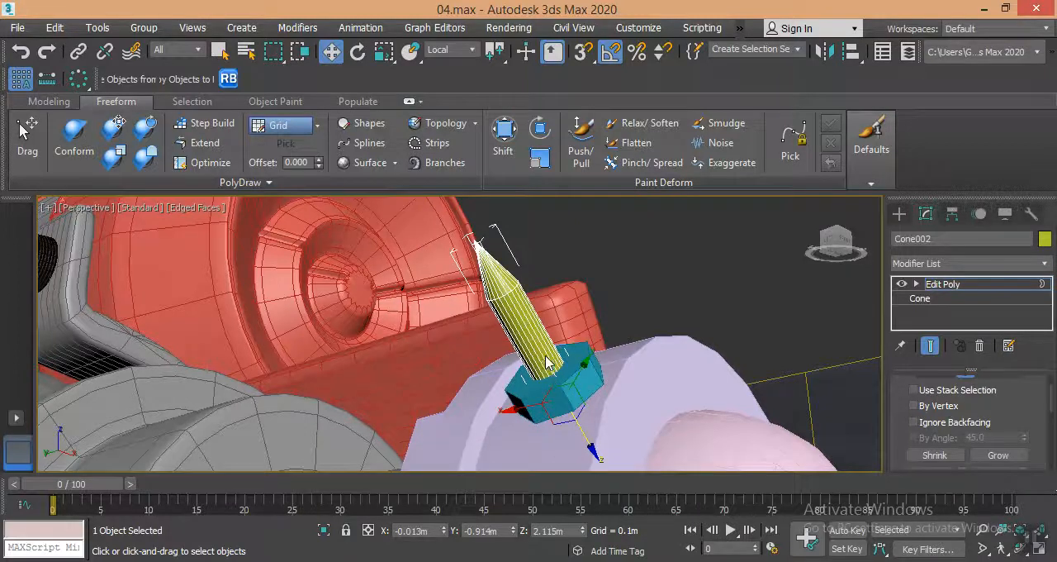
Try connecting the lengthwise edges of the spike's shaft with 35 segments.
{"action": "middle_click_drag", "start_coordinate": [547, 361], "coordinate": [481, 339], "text": "alt"}
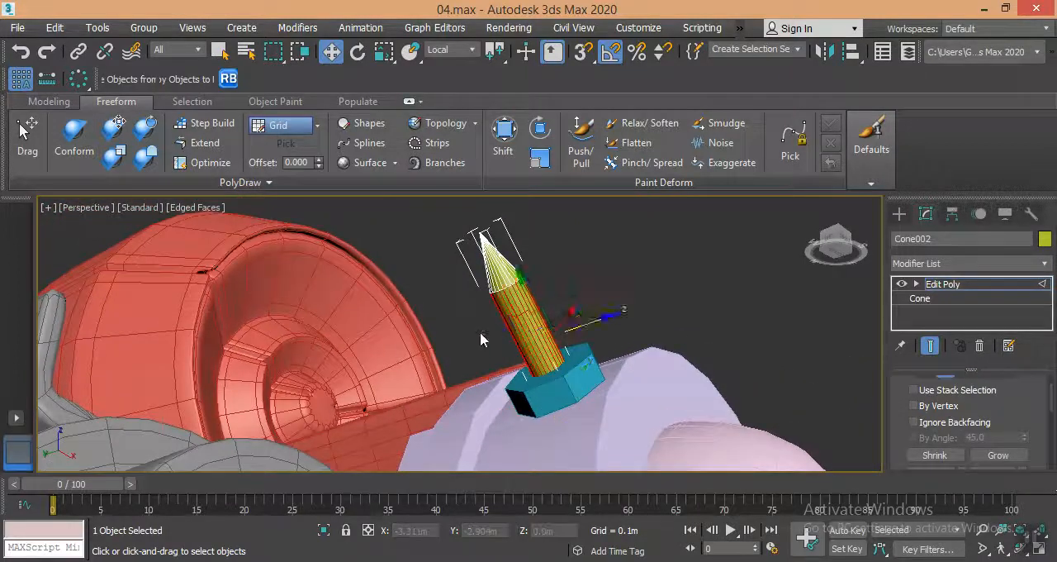
{"action": "scroll", "coordinate": [895, 385], "scroll_direction": "down", "scroll_amount": 10}
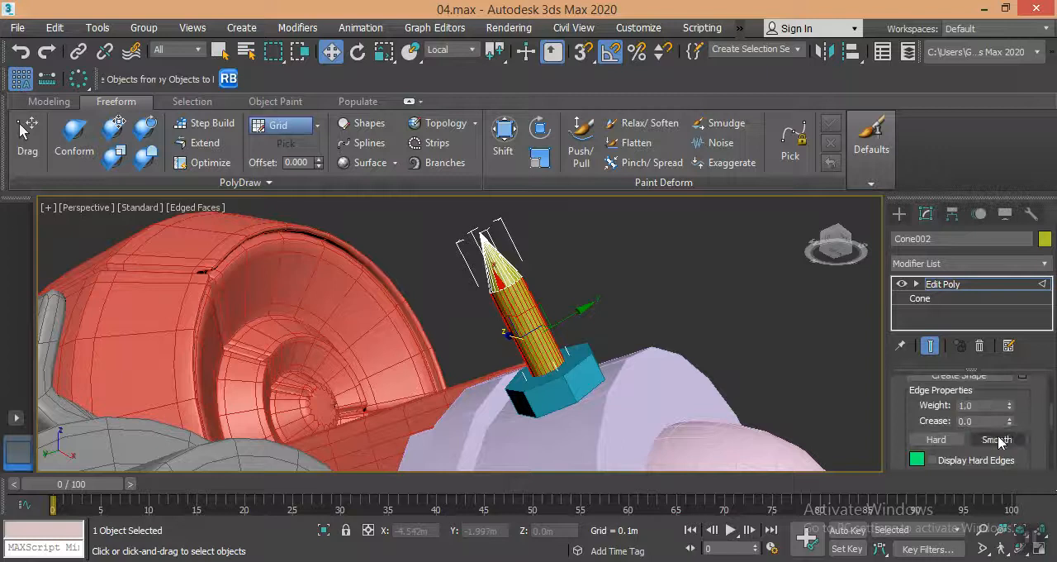
{"action": "scroll", "coordinate": [1002, 440], "scroll_direction": "up", "scroll_amount": 2}
{"action": "left_click", "coordinate": [1021, 405]}
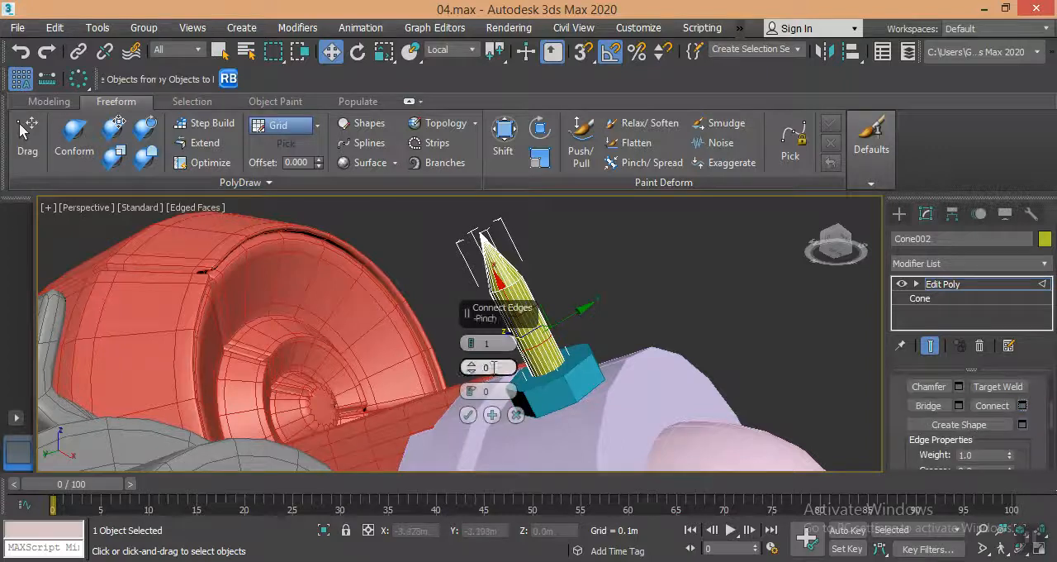
{"action": "left_click_drag", "start_coordinate": [471, 343], "coordinate": [525, 228]}
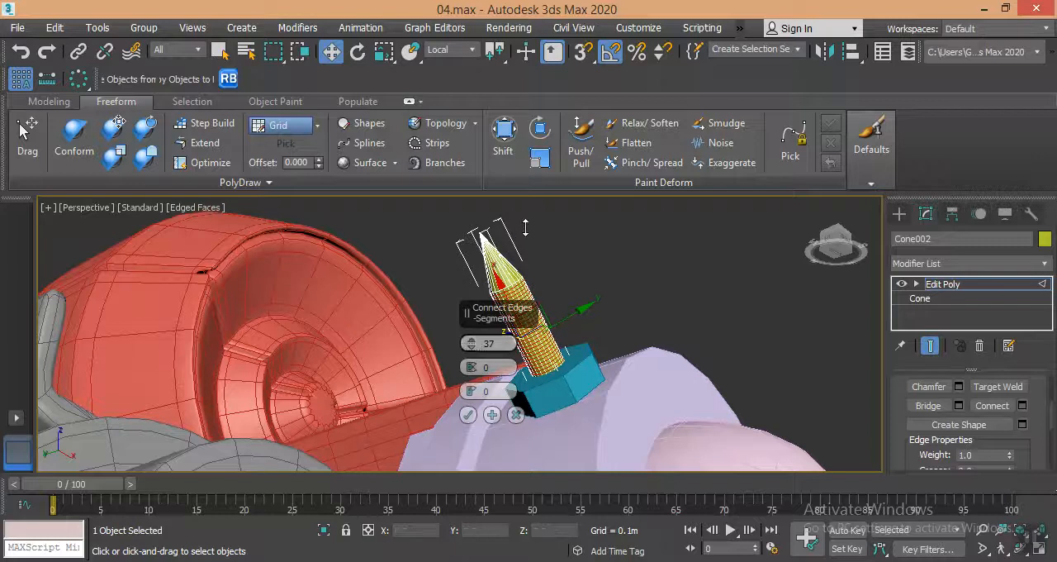
{"action": "left_click", "coordinate": [471, 346]}
{"action": "left_click", "coordinate": [472, 347]}
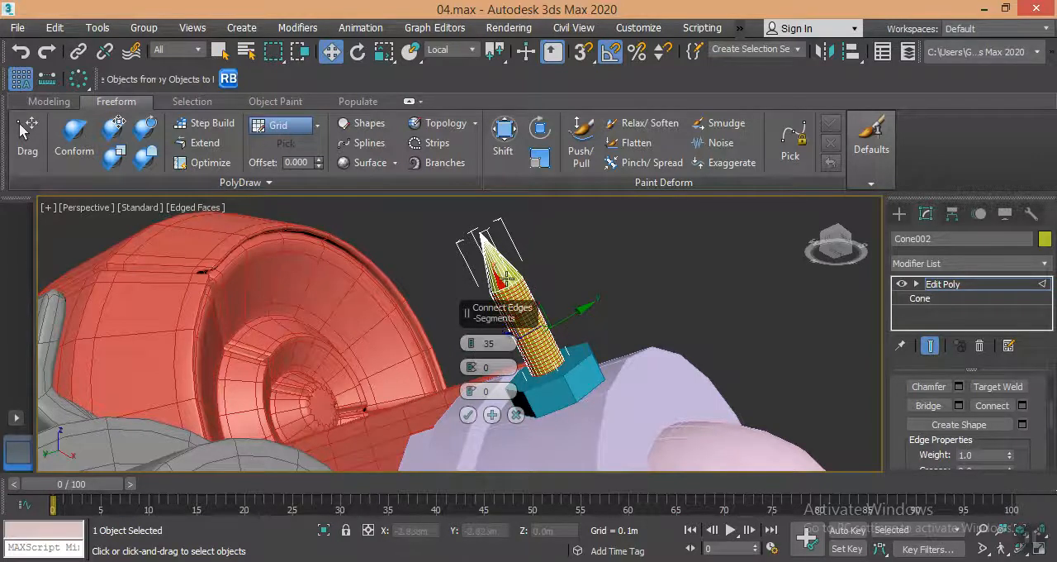
{"action": "left_click", "coordinate": [467, 414]}
{"action": "scroll", "coordinate": [529, 267], "scroll_direction": "up", "scroll_amount": 5}
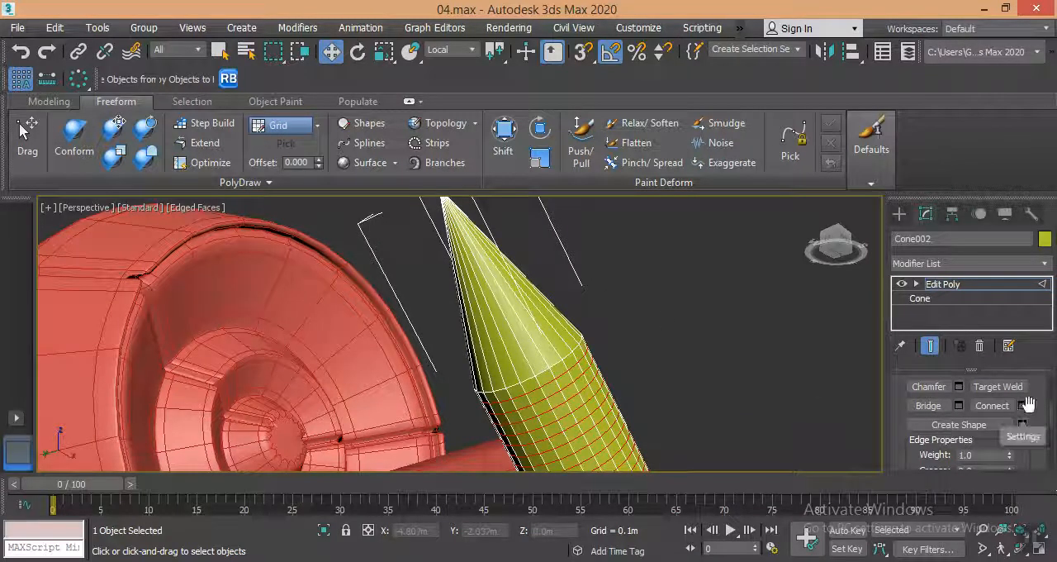
{"action": "middle_click_drag", "start_coordinate": [786, 414], "coordinate": [767, 401], "text": "alt"}
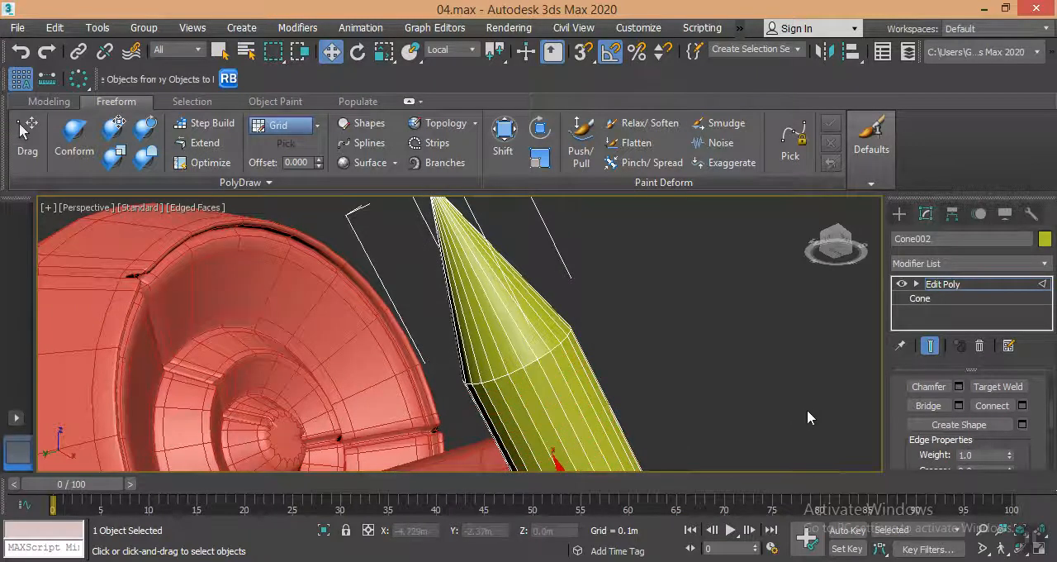
Connect the lengthwise edges of the spike's shaft with 54 segments.
{"action": "left_click", "coordinate": [1023, 404]}
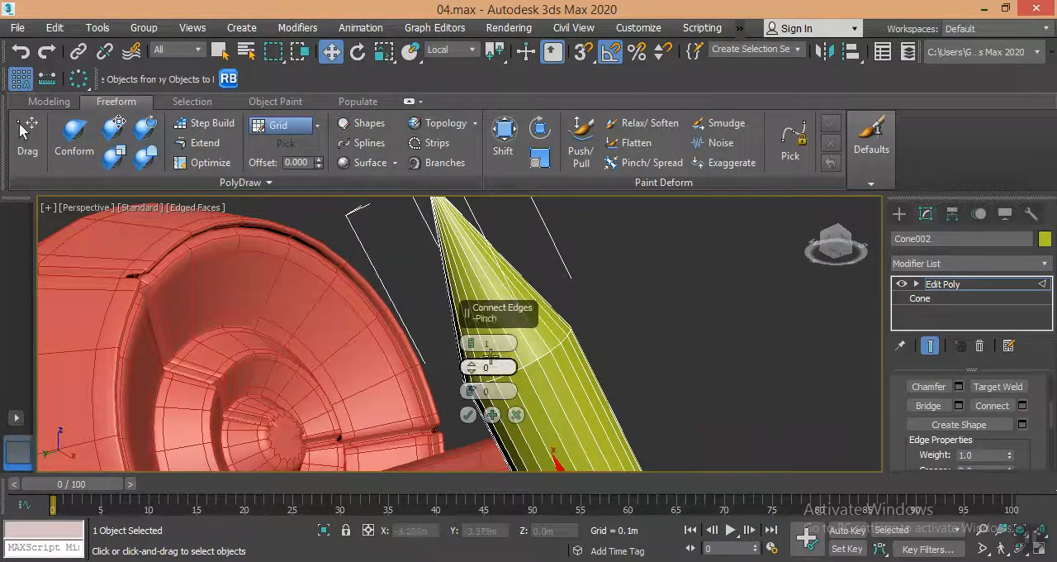
{"action": "left_click_drag", "start_coordinate": [471, 343], "coordinate": [512, 168]}
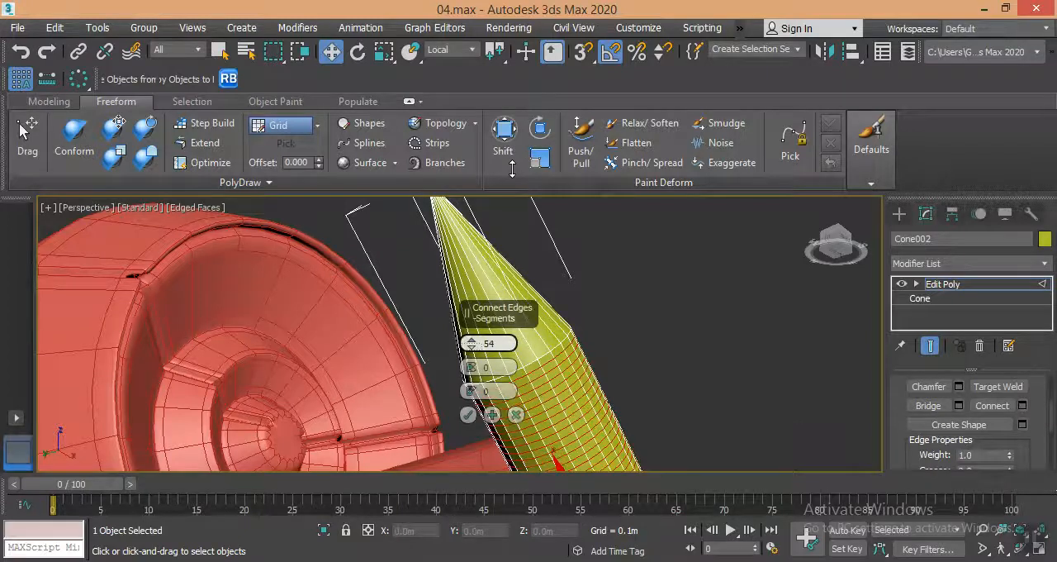
{"action": "left_click", "coordinate": [467, 414]}
Connect the lengthwise edges of the conical tip, using fewer segments than on the shaft.
{"action": "left_click_drag", "start_coordinate": [533, 243], "coordinate": [429, 294]}
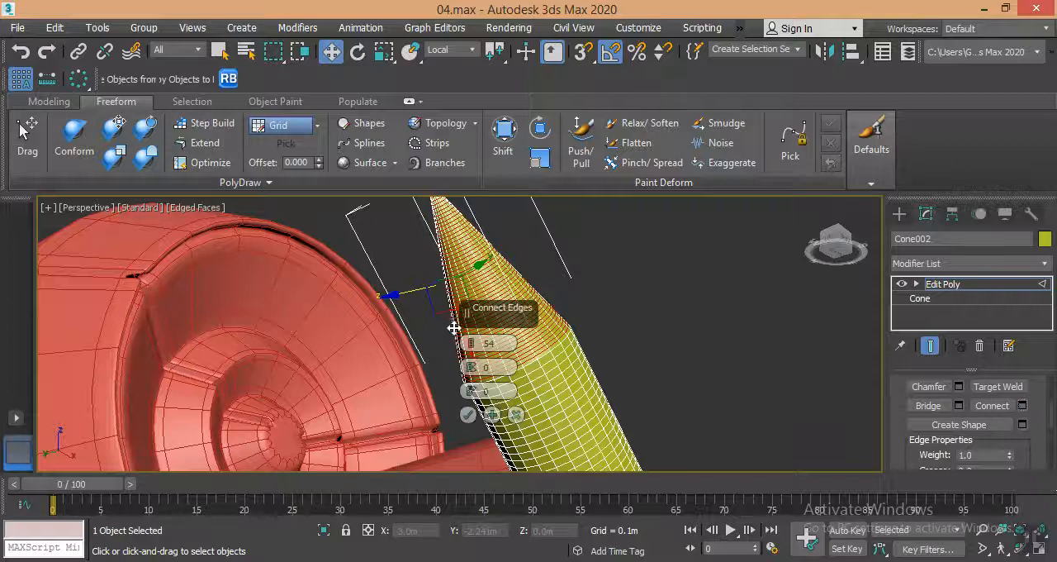
{"action": "left_click_drag", "start_coordinate": [470, 350], "coordinate": [488, 438]}
{"action": "left_click", "coordinate": [468, 414]}
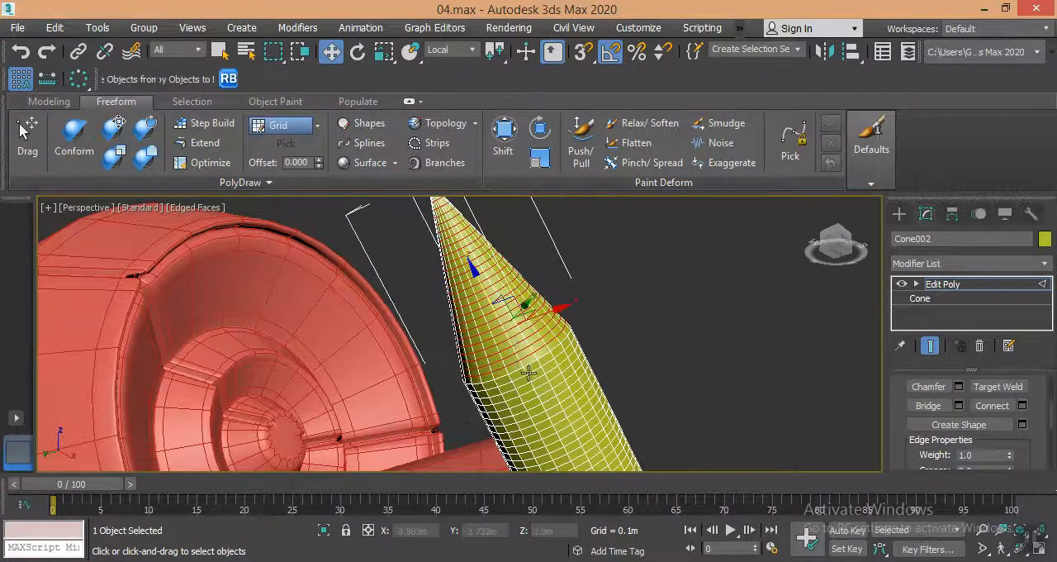
Expand the edge selection with Ring to all circular edge loops along the tip and shaft.
{"action": "scroll", "coordinate": [929, 439], "scroll_direction": "up", "scroll_amount": 5}
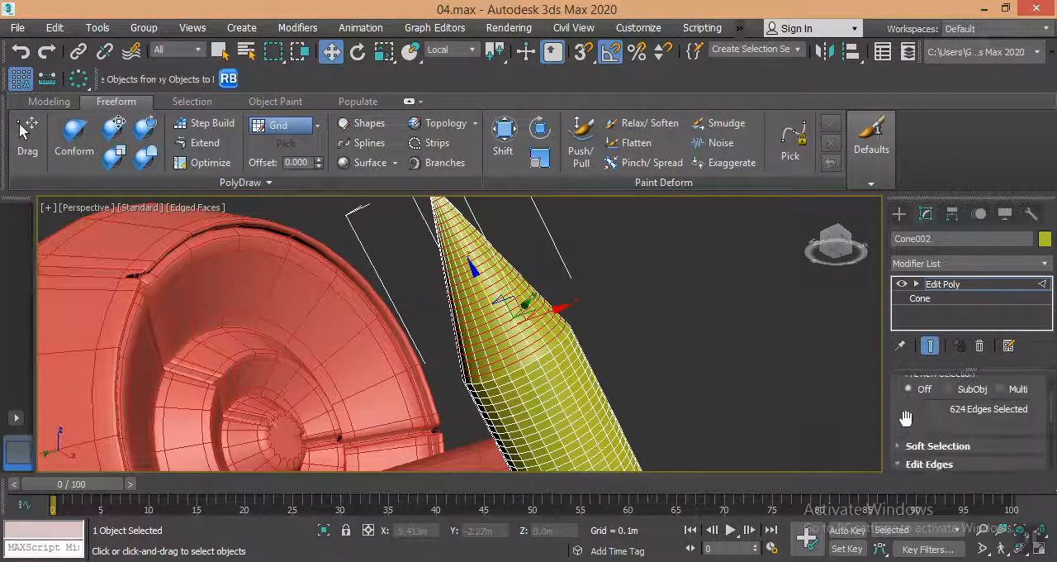
{"action": "left_click", "coordinate": [929, 388]}
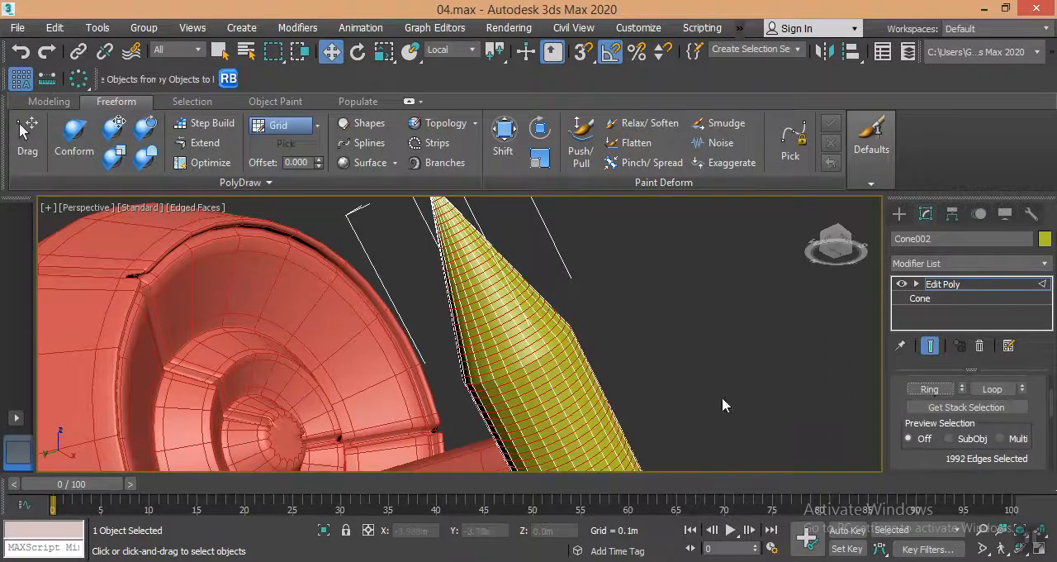
{"action": "scroll", "coordinate": [612, 408], "scroll_direction": "down", "scroll_amount": 2}
{"action": "middle_click_drag", "start_coordinate": [611, 408], "coordinate": [547, 265]}
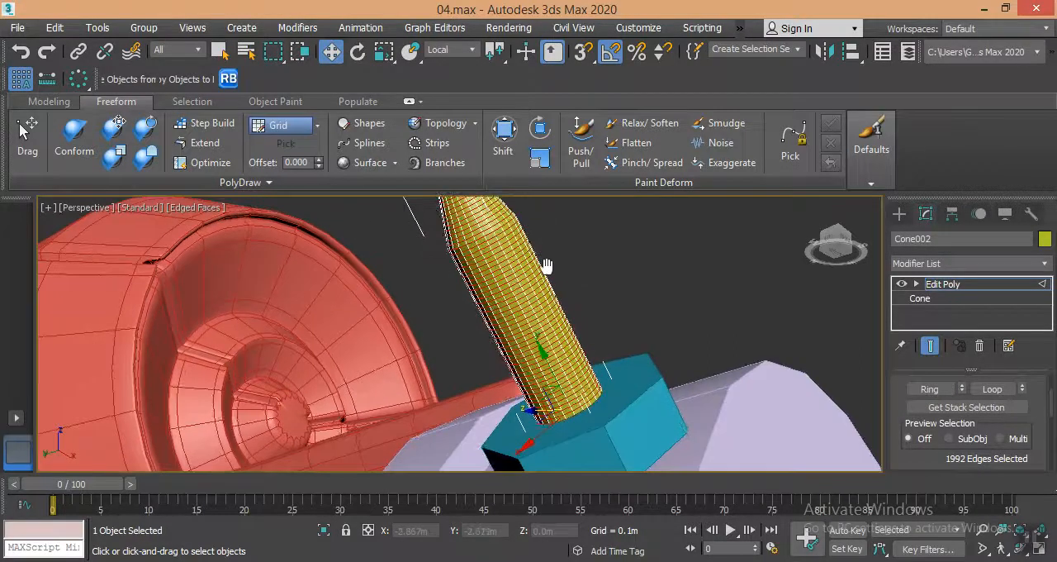
{"action": "scroll", "coordinate": [902, 416], "scroll_direction": "down", "scroll_amount": 5}
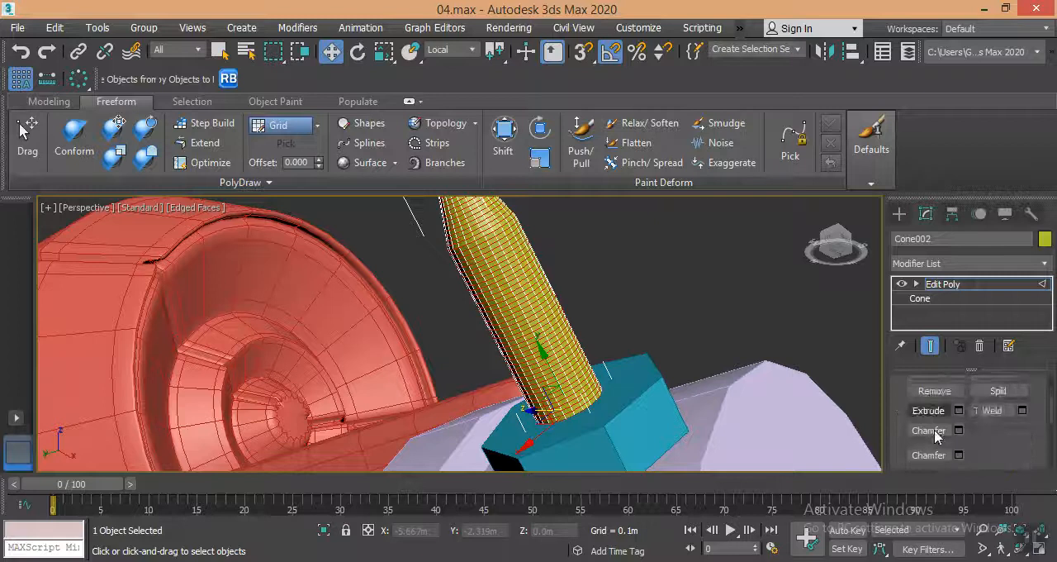
Try extruding the selected edge loops inward with a height of -0.003 m and a very small width.
{"action": "left_click", "coordinate": [959, 385]}
{"action": "scroll", "coordinate": [547, 360], "scroll_direction": "up", "scroll_amount": 8}
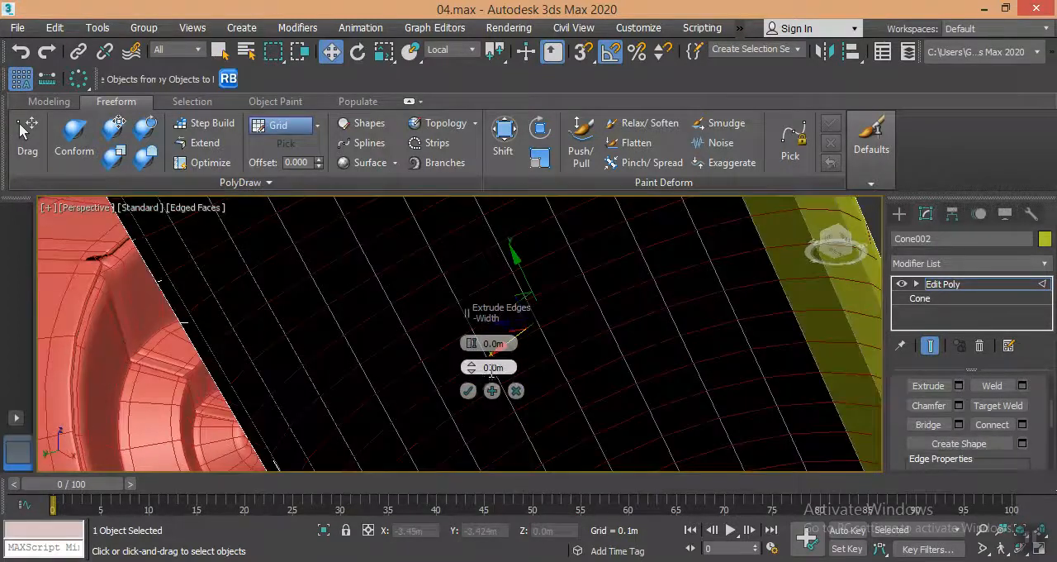
{"action": "scroll", "coordinate": [491, 372], "scroll_direction": "down", "scroll_amount": 1}
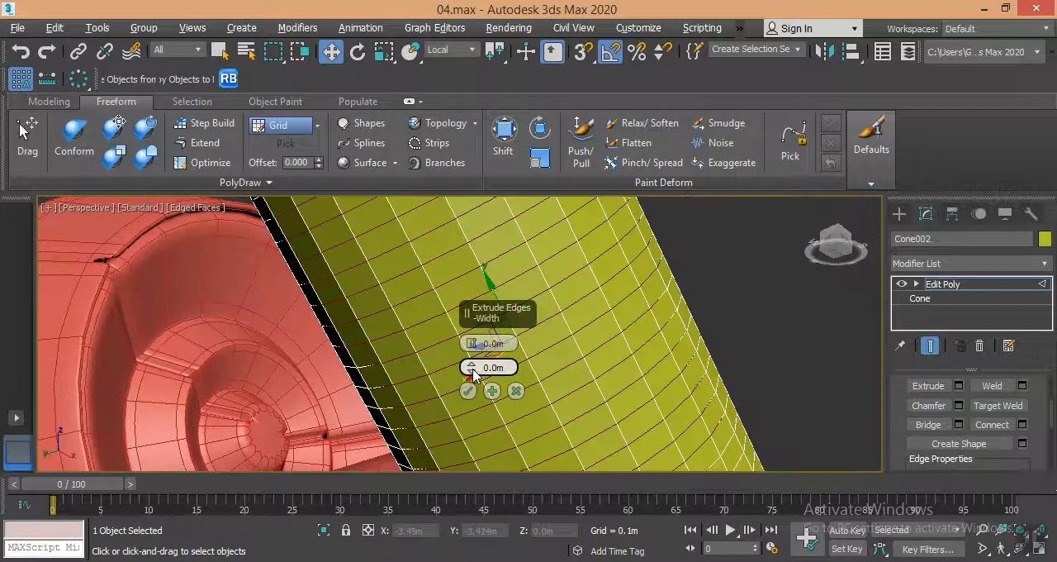
{"action": "left_click_drag", "start_coordinate": [471, 366], "coordinate": [472, 361]}
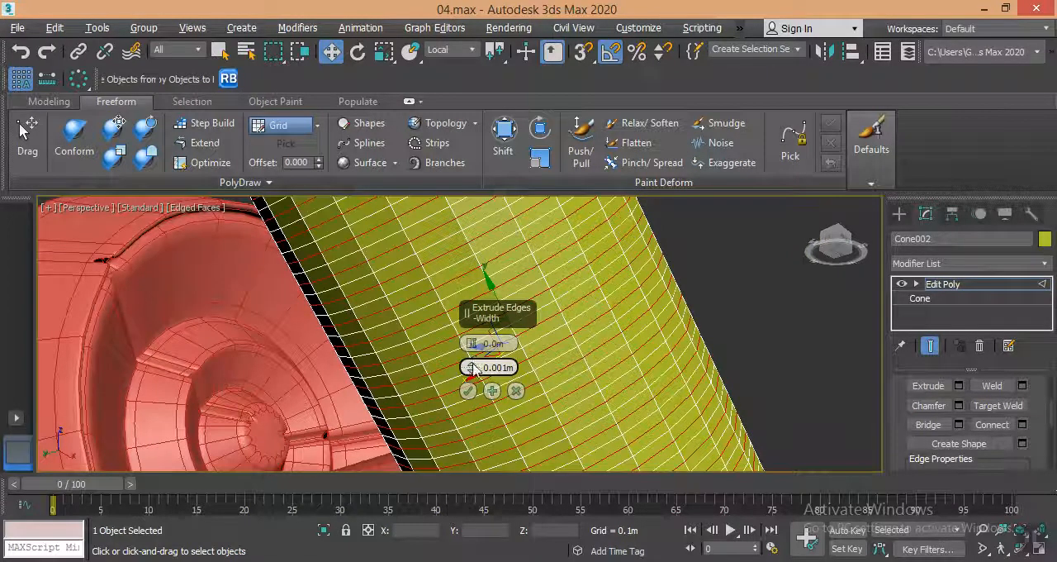
{"action": "left_click_drag", "start_coordinate": [472, 367], "coordinate": [471, 366]}
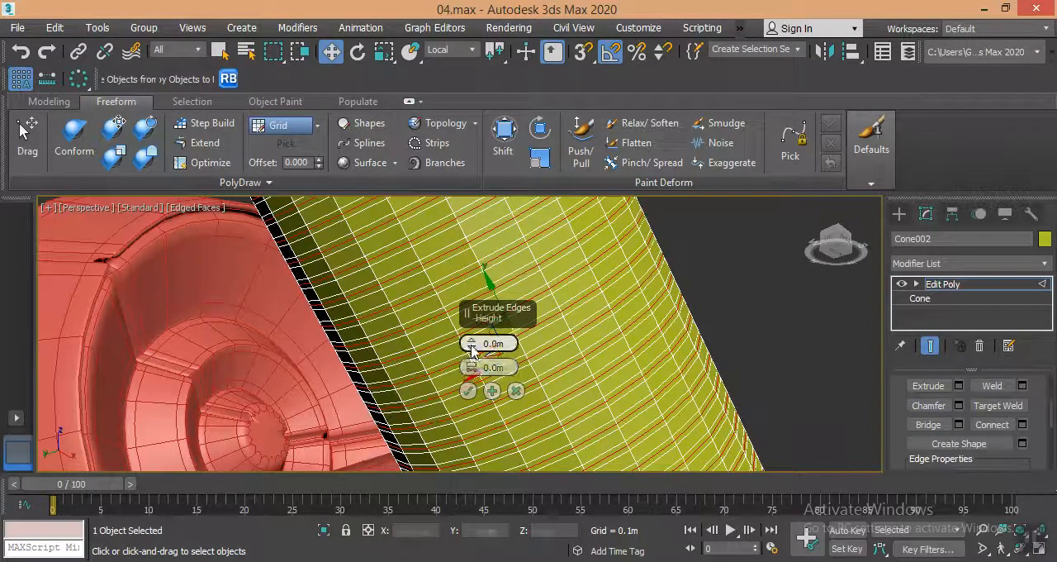
{"action": "left_click_drag", "start_coordinate": [471, 349], "coordinate": [472, 344]}
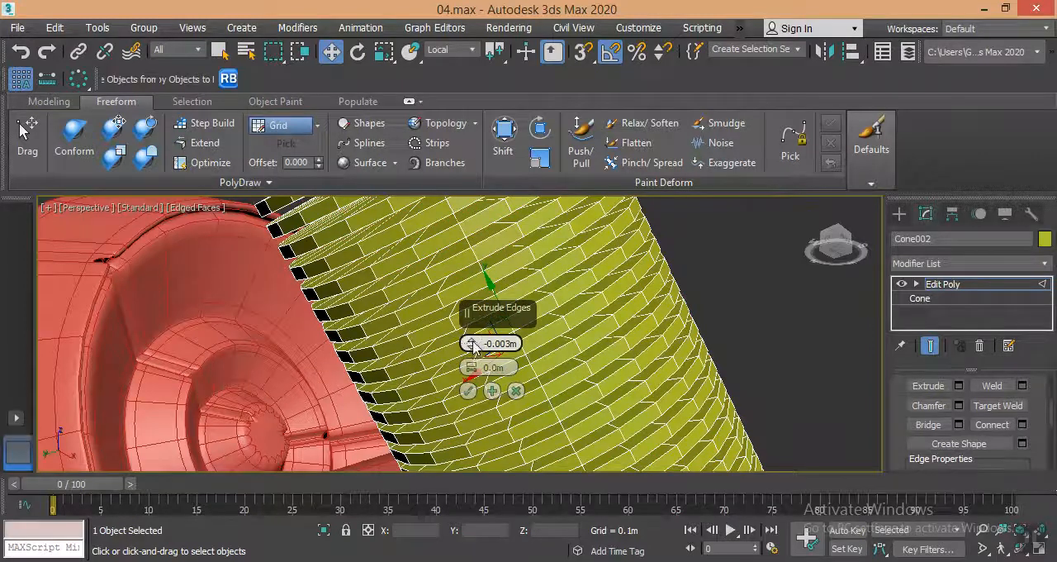
{"action": "right_click", "coordinate": [474, 346]}
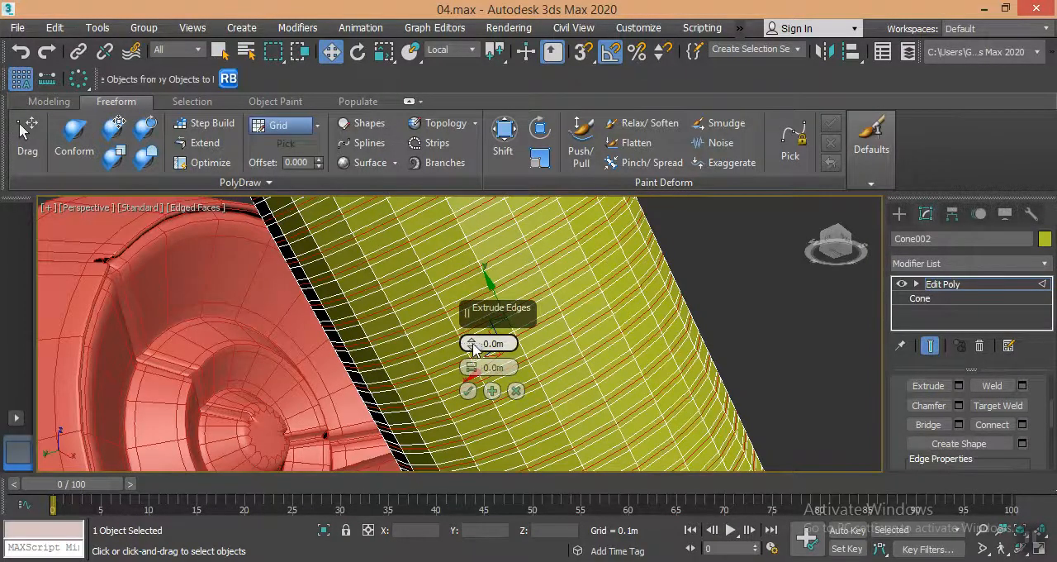
{"action": "left_click_drag", "start_coordinate": [473, 347], "coordinate": [473, 346]}
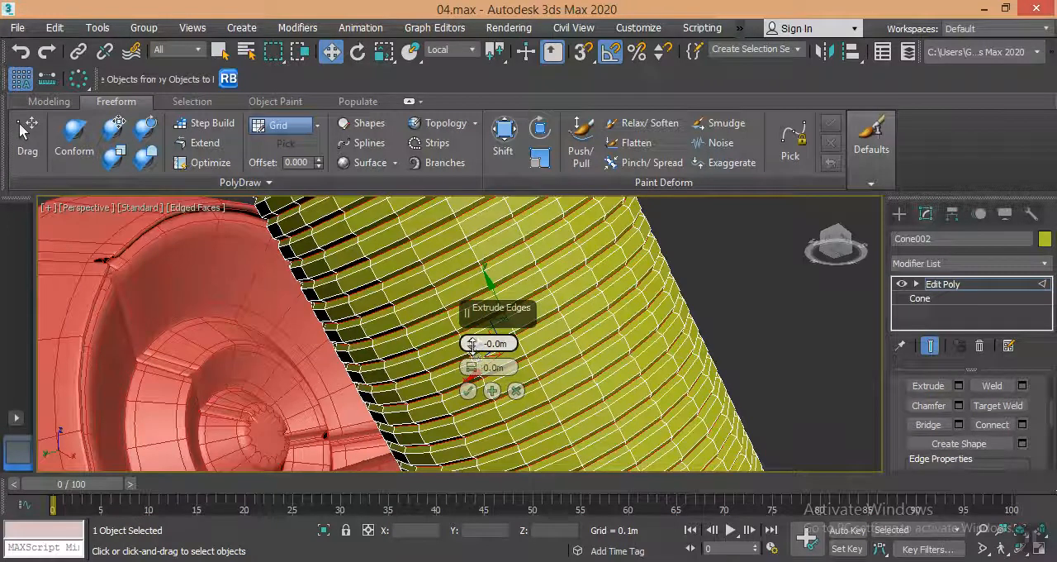
{"action": "left_click_drag", "start_coordinate": [475, 353], "coordinate": [473, 348]}
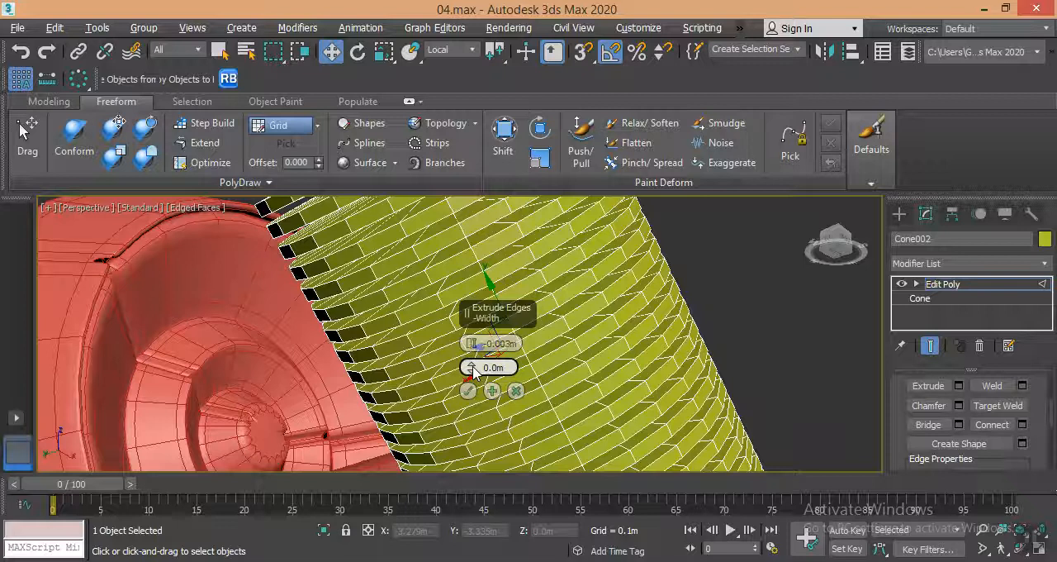
{"action": "left_click", "coordinate": [467, 390]}
Undo the deep edge extrusion and give the shaft and tip shallower thread grooves instead.
{"action": "scroll", "coordinate": [496, 367], "scroll_direction": "down", "scroll_amount": 10}
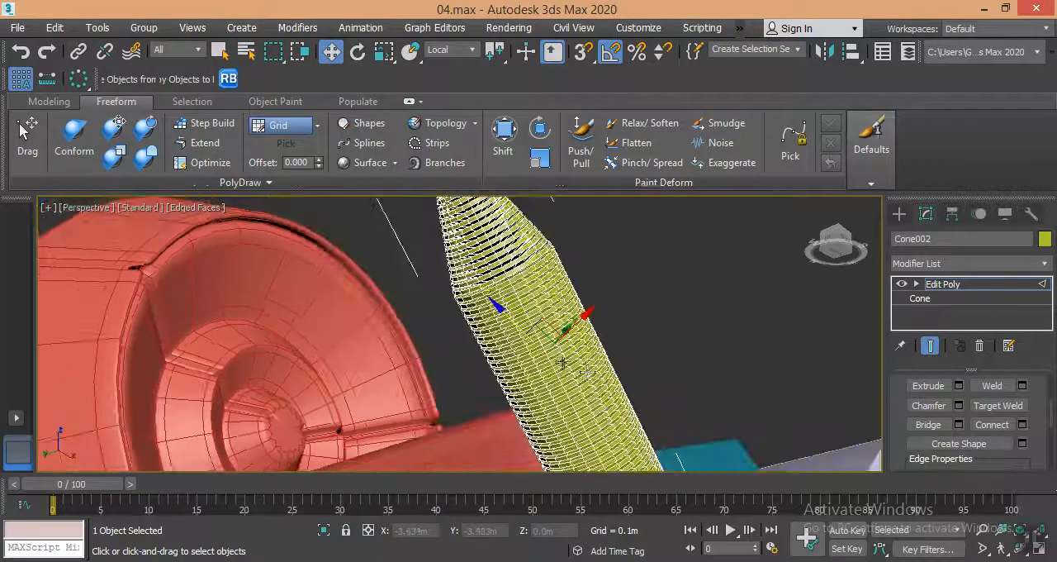
{"action": "middle_click_drag", "start_coordinate": [550, 348], "coordinate": [553, 355]}
{"action": "key", "text": "ctrl+z"}
{"action": "scroll", "coordinate": [538, 352], "scroll_direction": "up", "scroll_amount": 10}
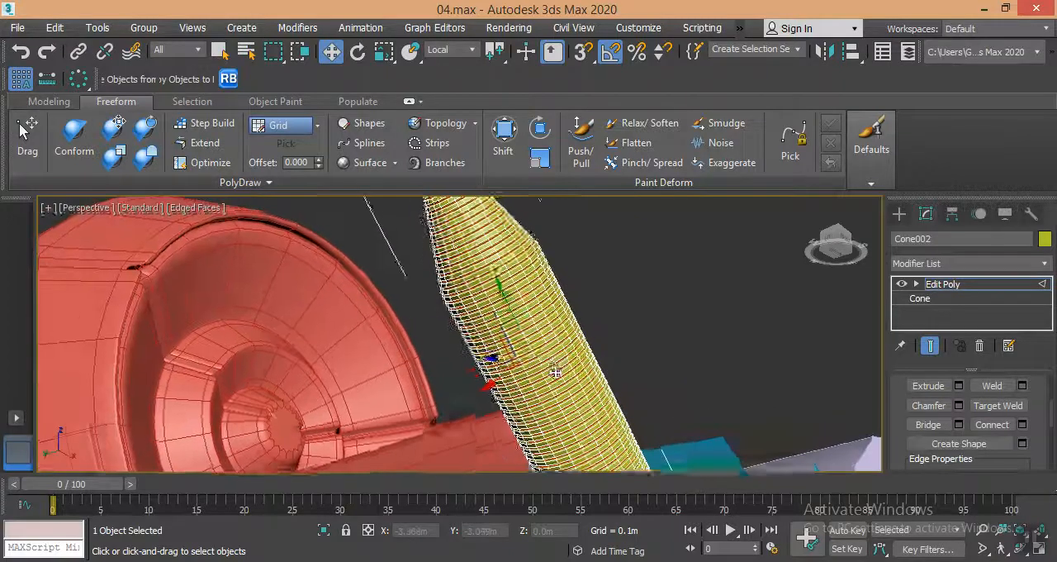
{"action": "scroll", "coordinate": [469, 276], "scroll_direction": "down", "scroll_amount": 10}
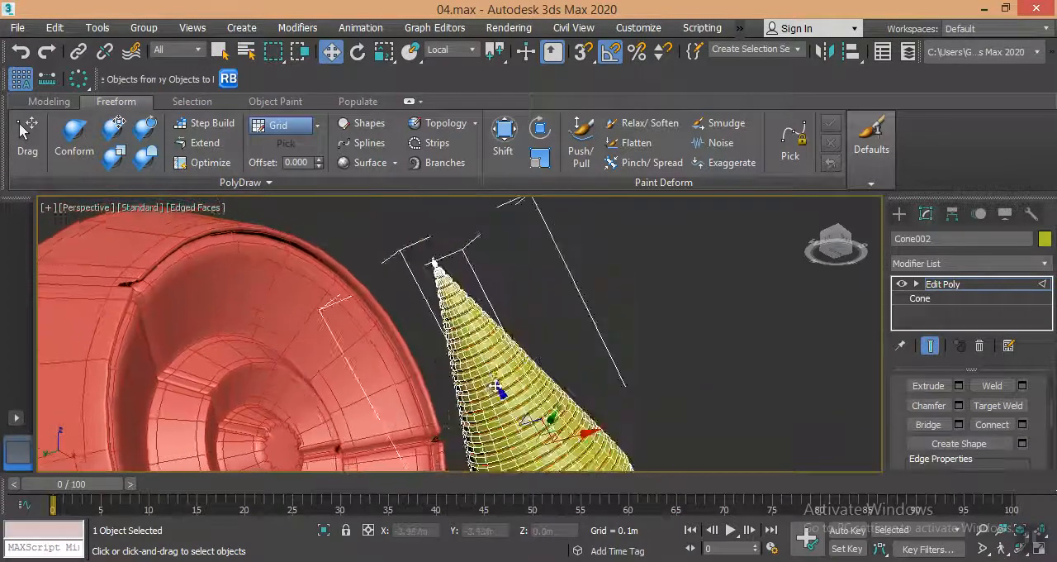
{"action": "middle_click_drag", "start_coordinate": [538, 334], "coordinate": [490, 325]}
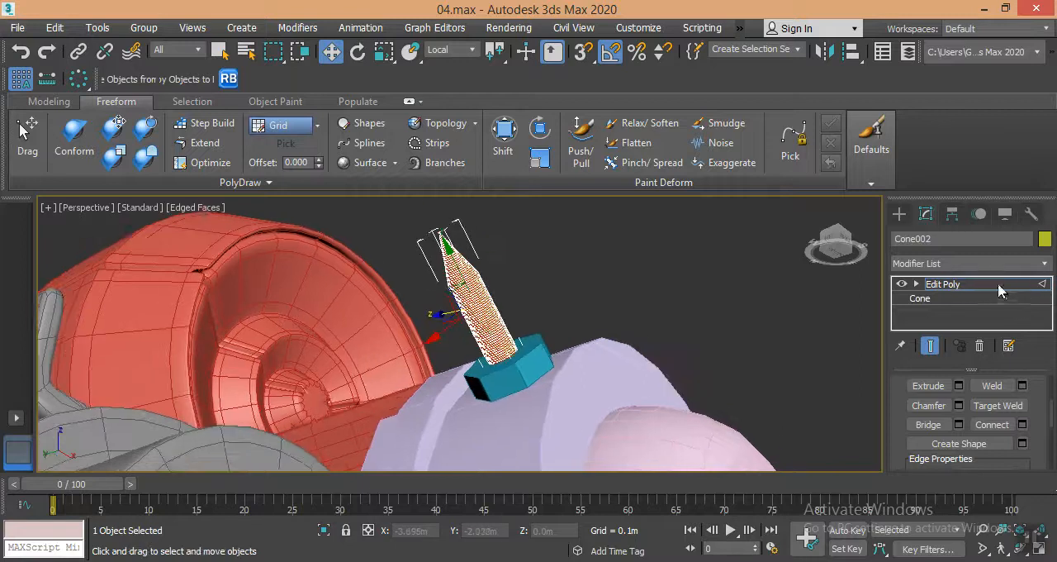
Add a MeshSmooth modifier to the threaded spike and turn off the edged-faces display.
{"action": "left_click", "coordinate": [1000, 285]}
{"action": "left_click", "coordinate": [985, 263]}
{"action": "scroll", "coordinate": [947, 112], "scroll_direction": "down", "scroll_amount": 4}
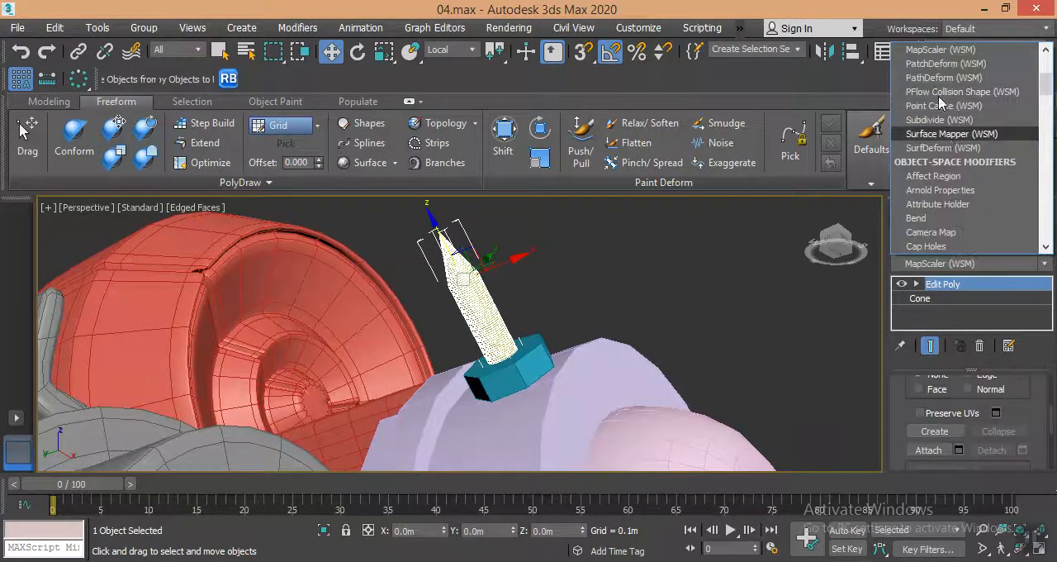
{"action": "key", "text": "m"}
{"action": "left_click", "coordinate": [939, 149]}
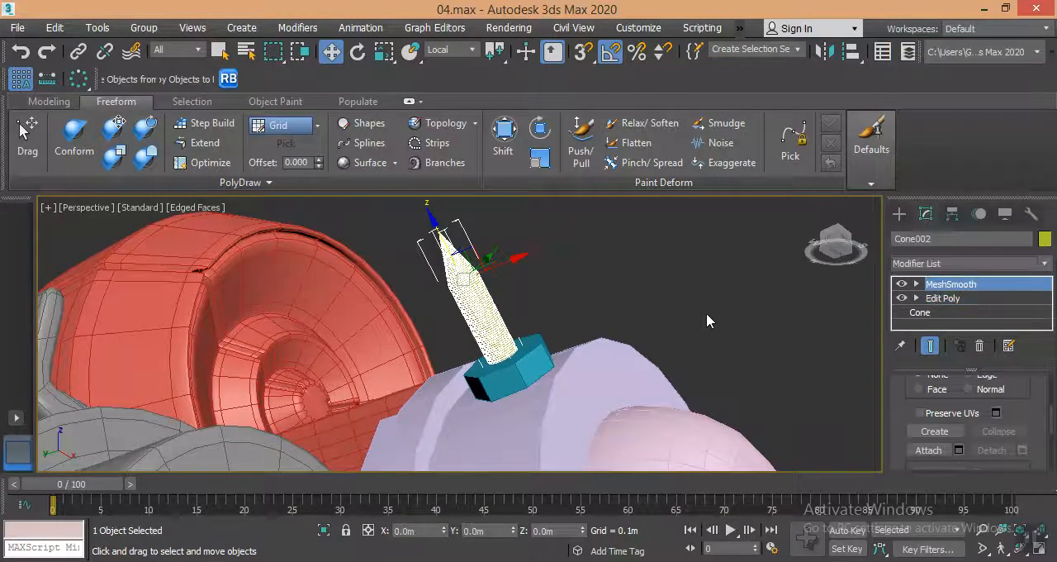
{"action": "left_click", "coordinate": [706, 313]}
{"action": "key", "text": "F4"}
{"action": "middle_click_drag", "start_coordinate": [505, 293], "coordinate": [553, 354]}
{"action": "scroll", "coordinate": [516, 298], "scroll_direction": "up", "scroll_amount": 3}
{"action": "scroll", "coordinate": [512, 306], "scroll_direction": "down", "scroll_amount": 3}
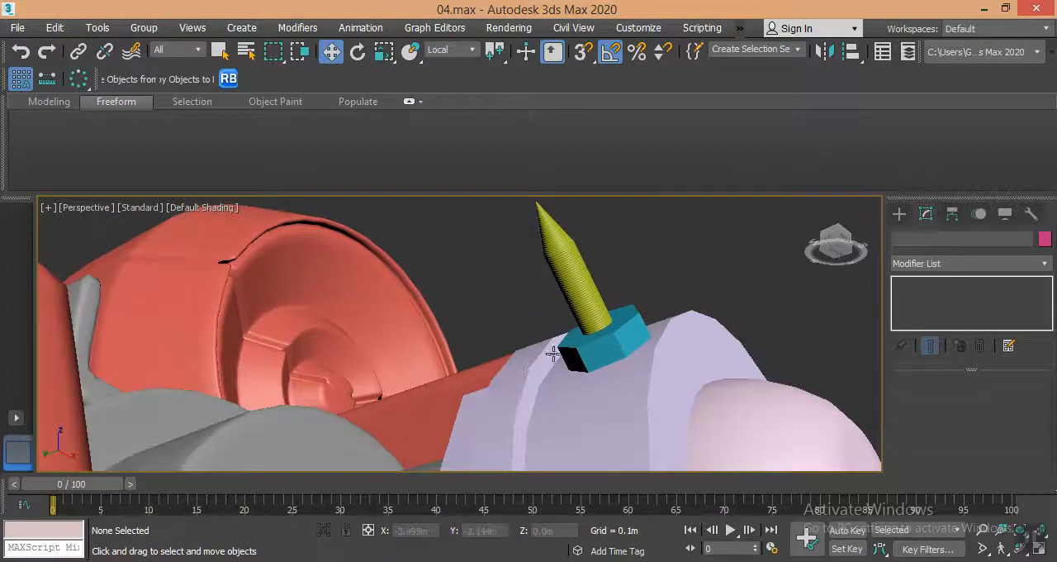
Scale the threaded spike thicker across its width so that it fills more of the hexagonal nut.
{"action": "left_click", "coordinate": [612, 346]}
{"action": "scroll", "coordinate": [634, 332], "scroll_direction": "down", "scroll_amount": 3}
{"action": "scroll", "coordinate": [638, 325], "scroll_direction": "up", "scroll_amount": 3}
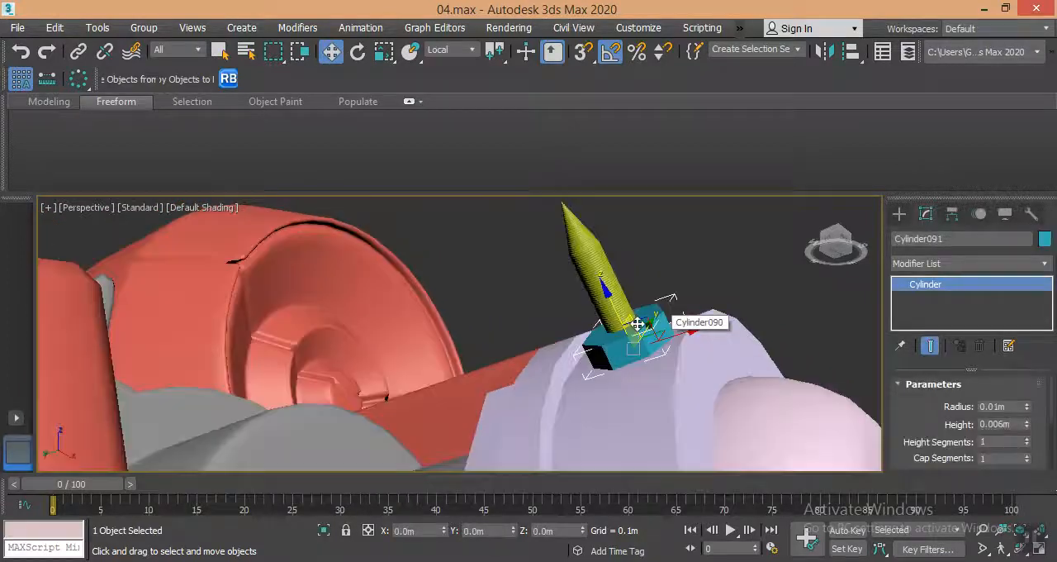
{"action": "left_click", "coordinate": [612, 289]}
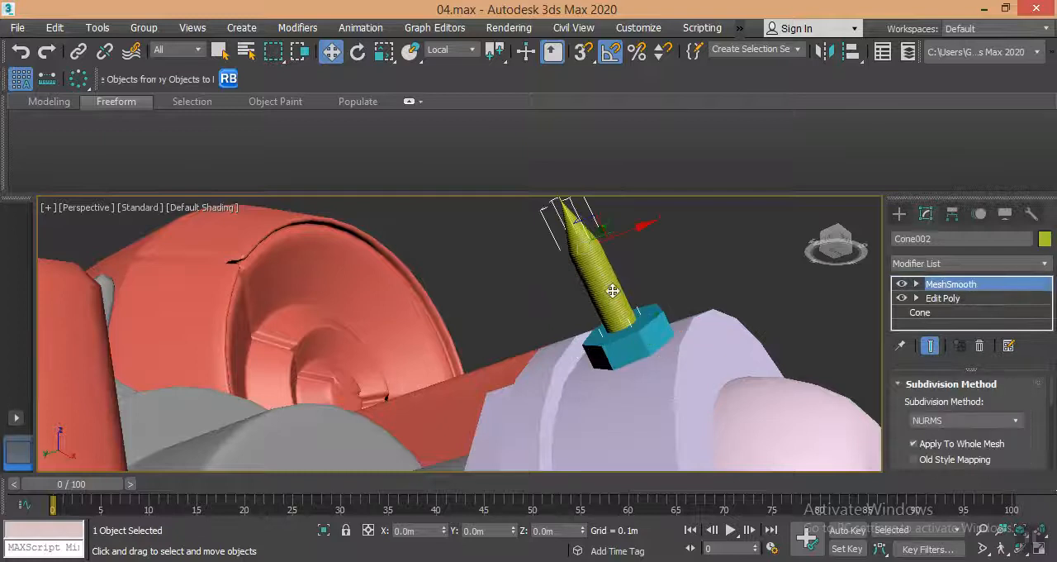
{"action": "key", "text": "r"}
{"action": "left_click_drag", "start_coordinate": [599, 252], "coordinate": [614, 302]}
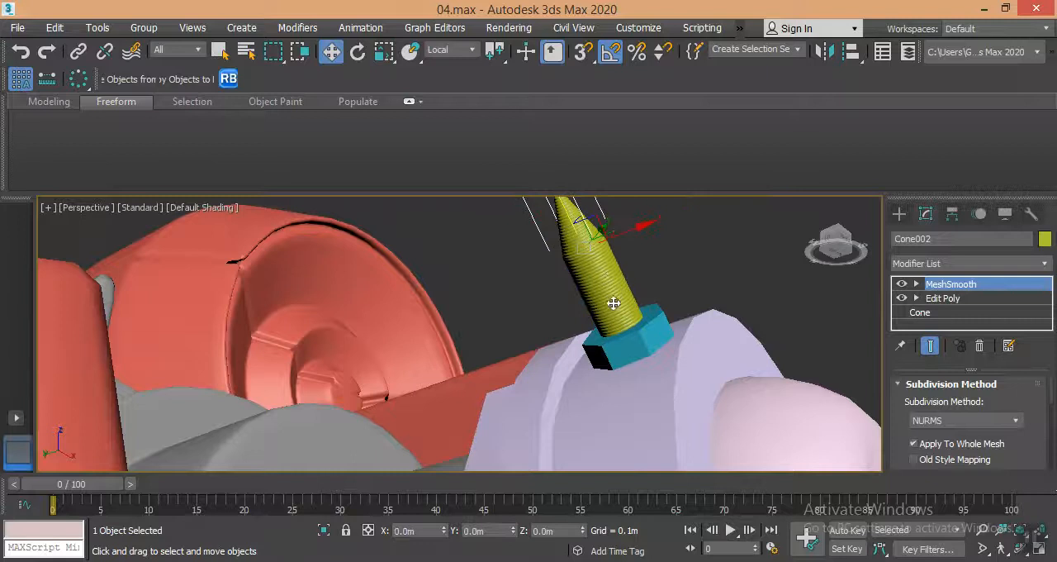
Group the threaded spike together with the hexagonal nut at its base.
{"action": "key", "text": "w"}
{"action": "scroll", "coordinate": [610, 328], "scroll_direction": "down", "scroll_amount": 3}
{"action": "scroll", "coordinate": [611, 329], "scroll_direction": "up", "scroll_amount": 3}
{"action": "left_click", "coordinate": [626, 334], "text": "ctrl"}
{"action": "middle_click_drag", "start_coordinate": [628, 334], "coordinate": [527, 261], "text": "alt"}
{"action": "left_click", "coordinate": [156, 33]}
{"action": "left_click", "coordinate": [159, 57]}
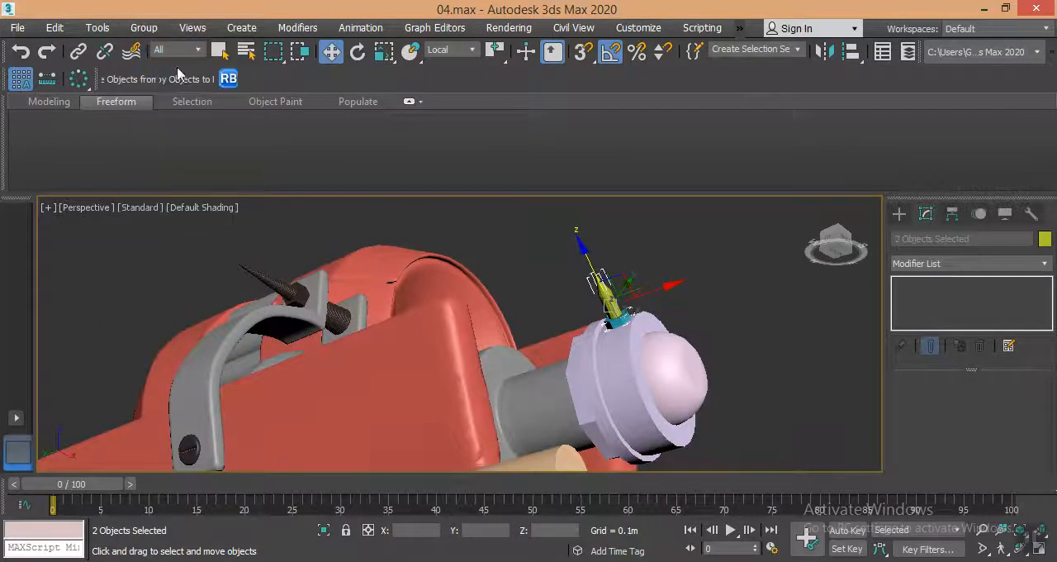
{"action": "key", "text": "Return"}
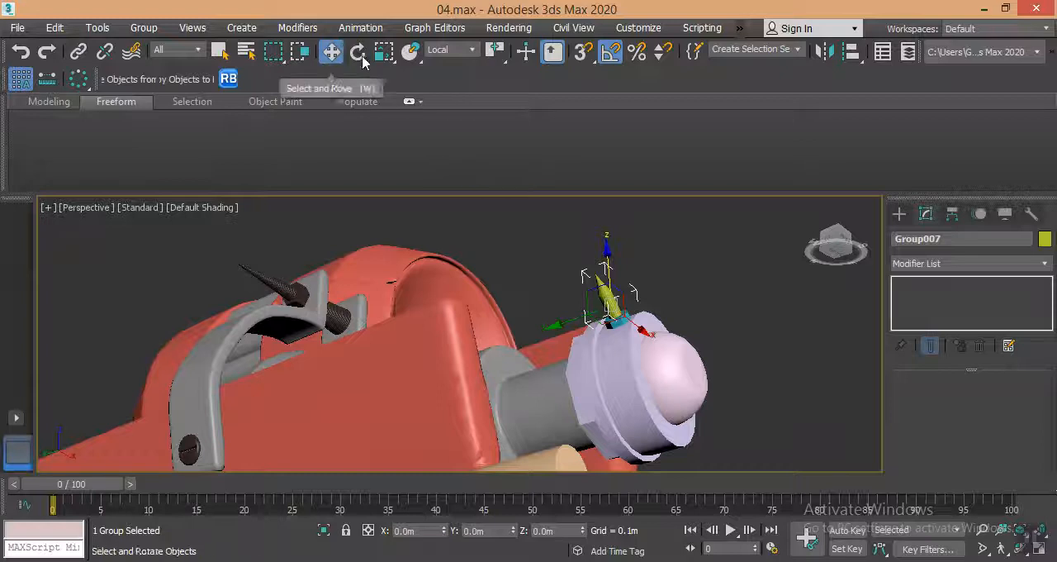
Set rotation to use the barrel-end cap's cylinder as the picked reference coordinate system and its transform coordinate center as pivot.
{"action": "left_click", "coordinate": [358, 52]}
{"action": "left_click", "coordinate": [451, 49]}
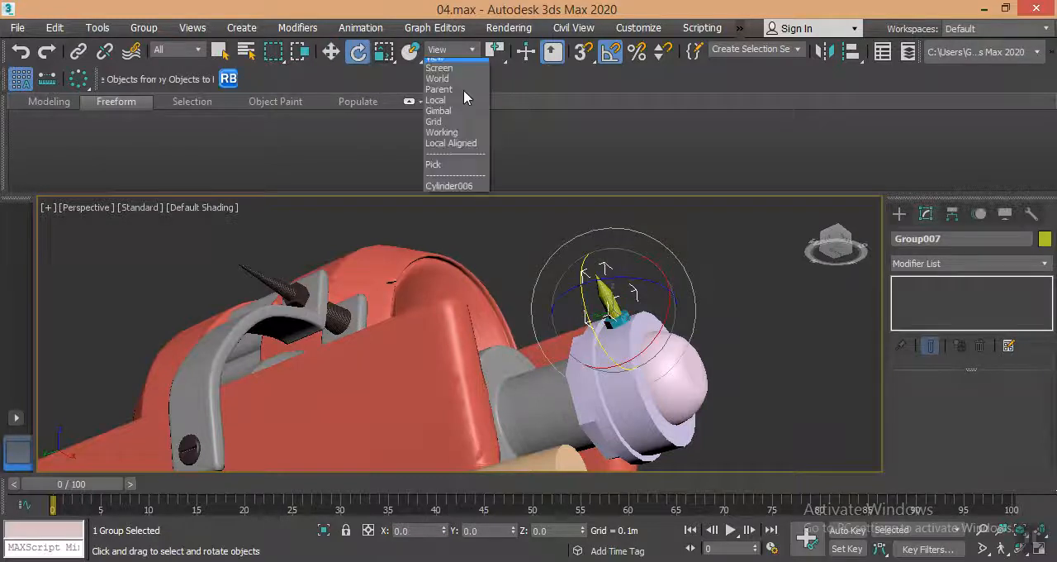
{"action": "left_click", "coordinate": [450, 169]}
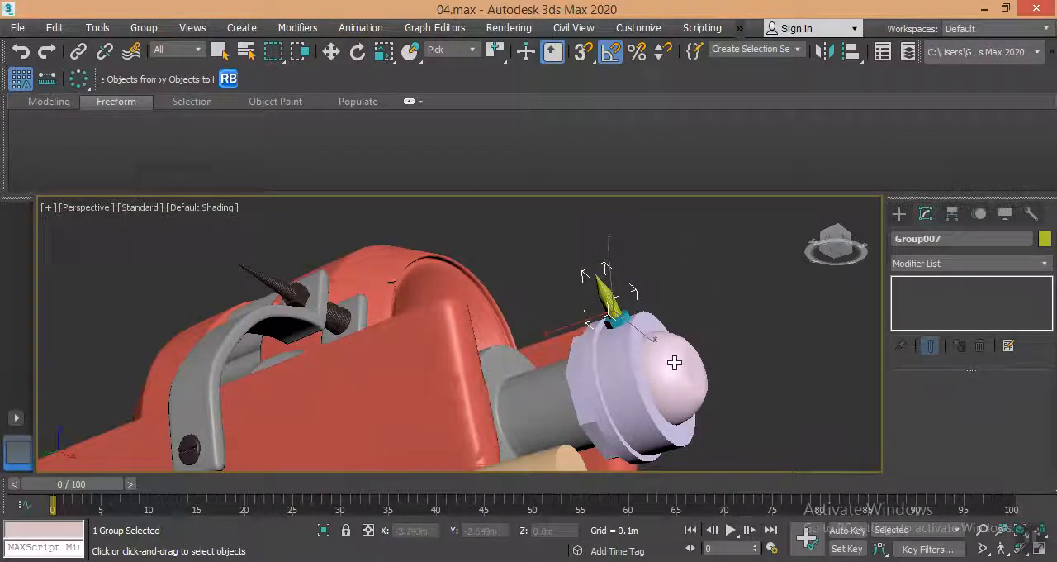
{"action": "left_click", "coordinate": [637, 366]}
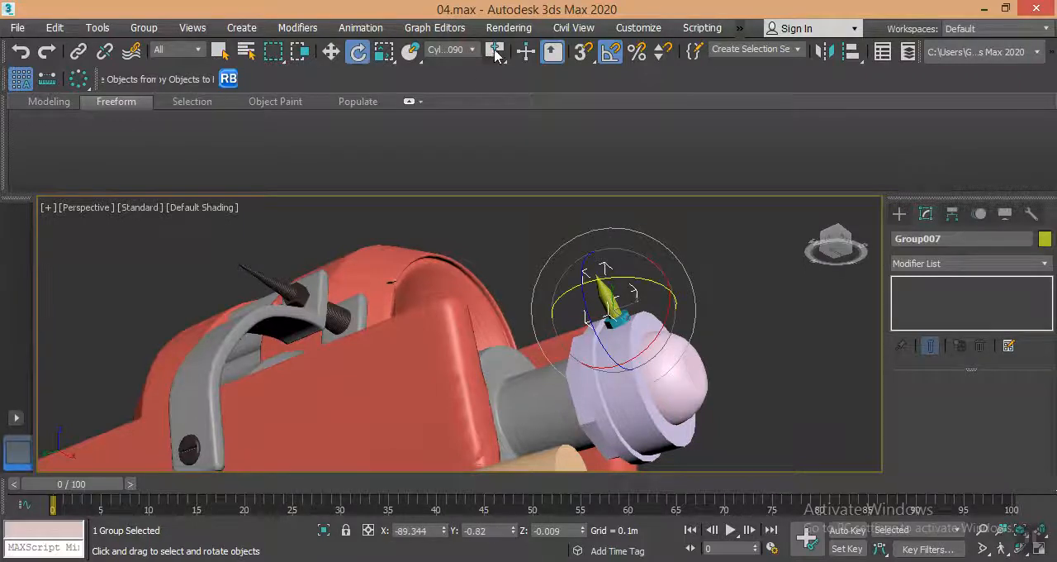
{"action": "left_click_drag", "start_coordinate": [493, 114], "coordinate": [495, 126]}
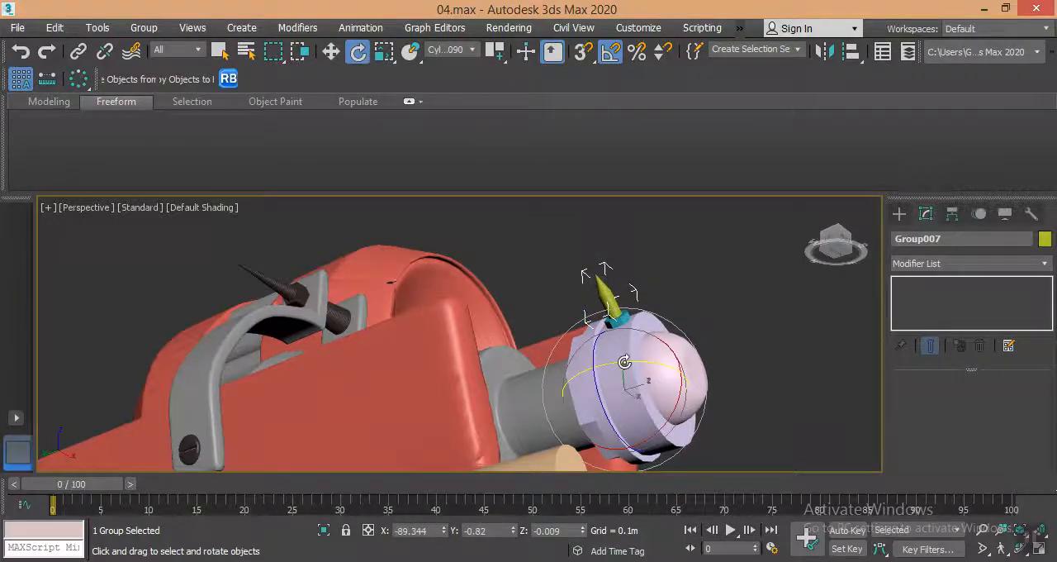
Clone the bolt group around the cap's axis as three instances spaced 75 degrees apart.
{"action": "middle_click_drag", "start_coordinate": [597, 358], "coordinate": [660, 390], "text": "alt"}
{"action": "mouse_move", "coordinate": [599, 355]}
{"action": "left_mouse_down", "text": "shift"}
{"action": "mouse_move", "coordinate": [664, 307]}
{"action": "mouse_move", "coordinate": [692, 300]}
{"action": "left_mouse_up", "text": "shift"}
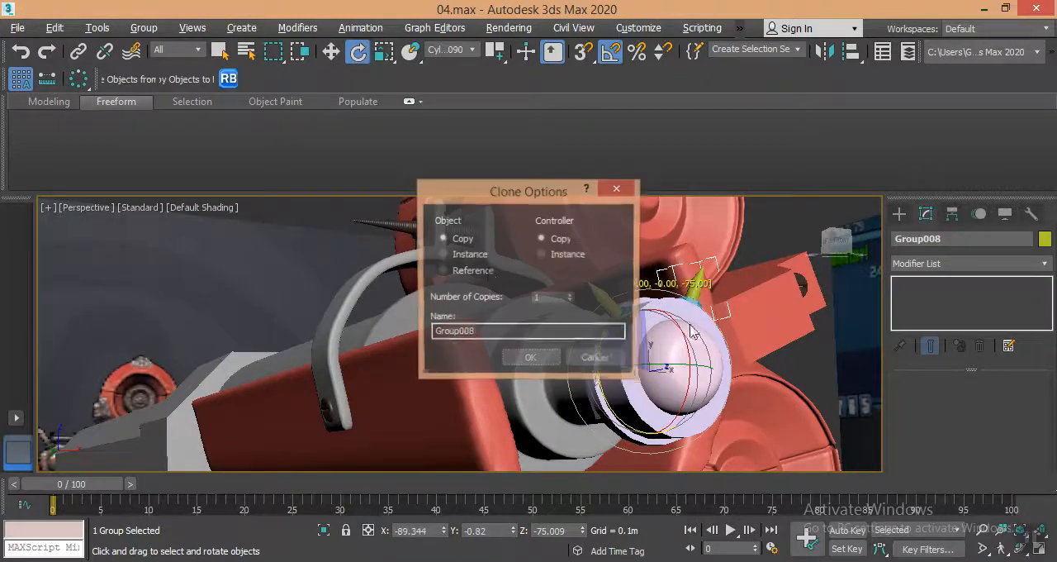
{"action": "left_click", "coordinate": [571, 295]}
{"action": "left_click", "coordinate": [549, 358]}
Examine the bolts around the barrel-end cap and the whole gun beside the reference picture from several angles.
{"action": "scroll", "coordinate": [601, 285], "scroll_direction": "down", "scroll_amount": 4}
{"action": "mouse_move", "coordinate": [600, 281]}
{"action": "middle_mouse_down", "text": "alt"}
{"action": "mouse_move", "coordinate": [614, 307]}
{"action": "mouse_move", "coordinate": [578, 285]}
{"action": "mouse_move", "coordinate": [626, 320]}
{"action": "mouse_move", "coordinate": [727, 328]}
{"action": "mouse_move", "coordinate": [607, 315]}
{"action": "mouse_move", "coordinate": [649, 327]}
{"action": "mouse_move", "coordinate": [626, 331]}
{"action": "middle_mouse_up", "text": "alt"}
{"action": "scroll", "coordinate": [626, 320], "scroll_direction": "down", "scroll_amount": 4}
{"action": "scroll", "coordinate": [610, 318], "scroll_direction": "down", "scroll_amount": 4}
{"action": "scroll", "coordinate": [533, 311], "scroll_direction": "up", "scroll_amount": 4}
{"action": "middle_click_drag", "start_coordinate": [534, 311], "coordinate": [603, 337]}
{"action": "scroll", "coordinate": [601, 343], "scroll_direction": "up", "scroll_amount": 4}
{"action": "scroll", "coordinate": [601, 346], "scroll_direction": "down", "scroll_amount": 4}
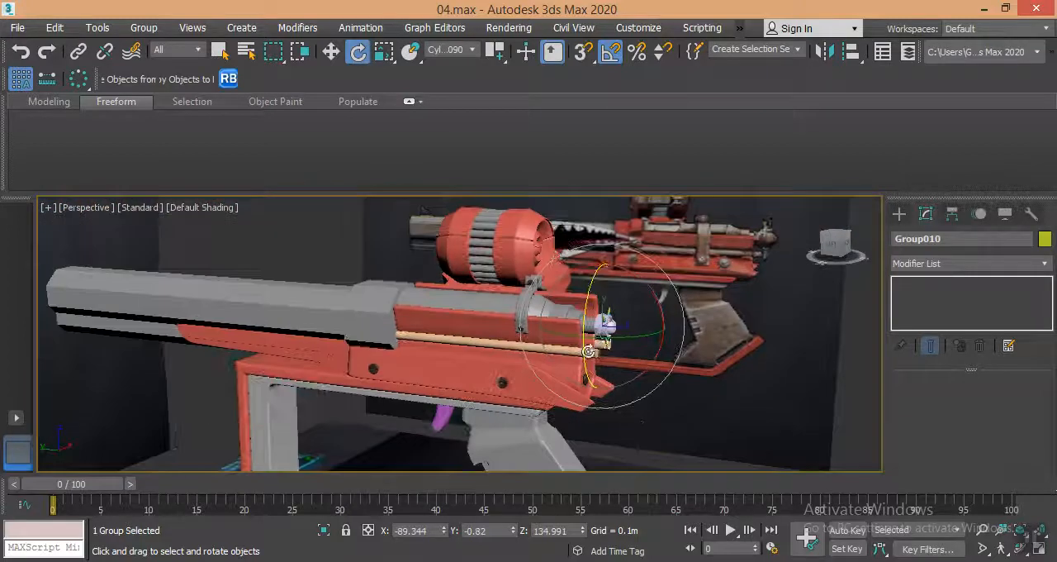